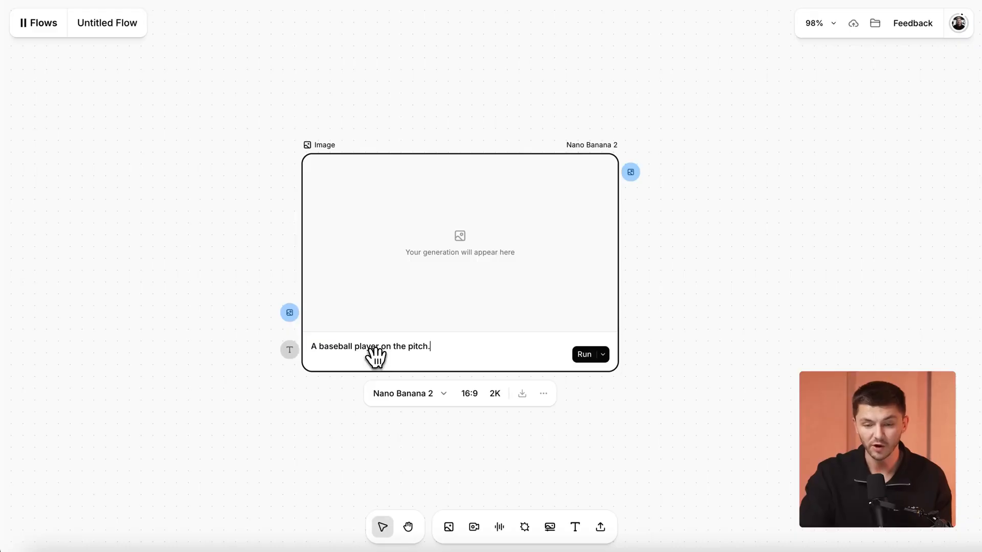
# Generate the baseball player image and add a video generation node that uses it as the start frame.
pyautogui.click(583, 355)
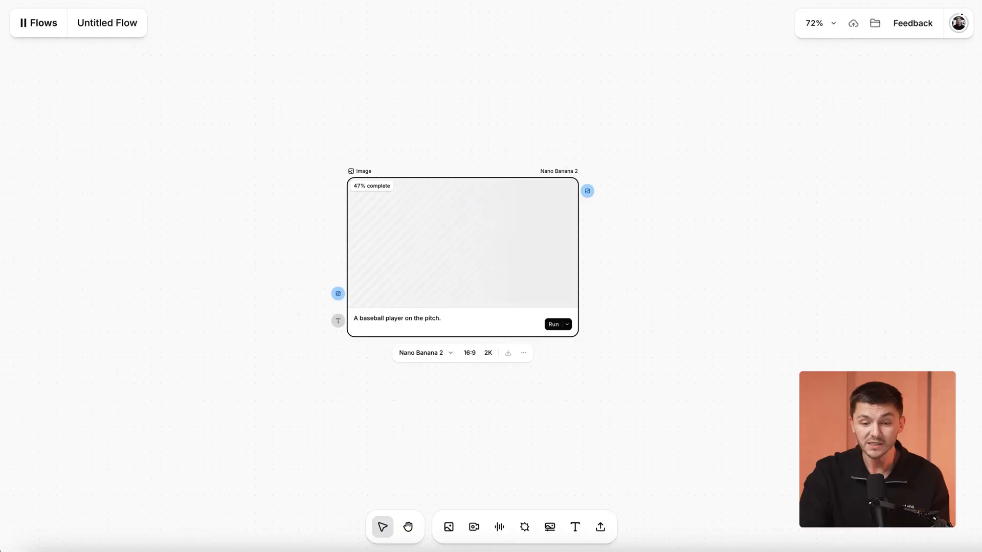
pyautogui.hscroll(6, 471, 250)
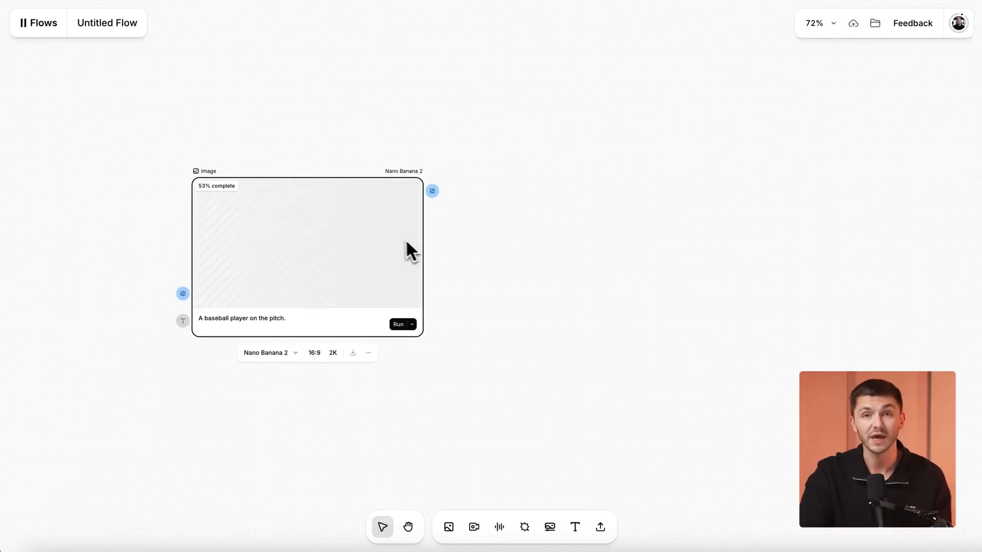
pyautogui.rightClick(525, 268)
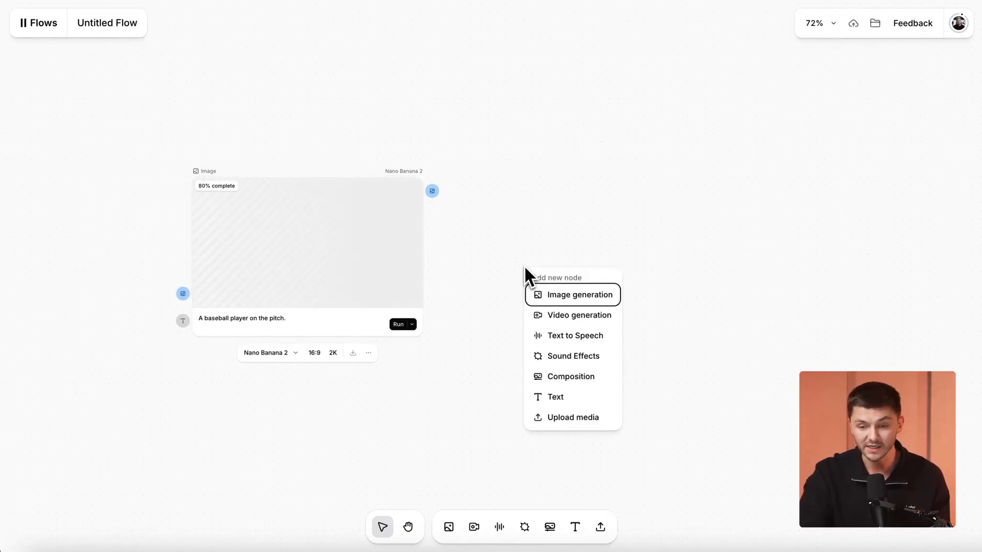
pyautogui.click(562, 316)
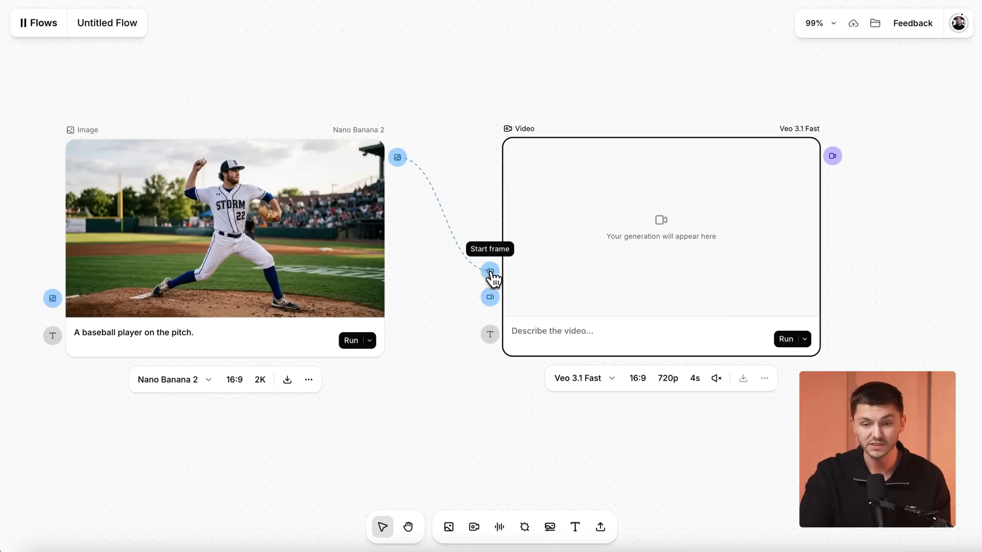
pyautogui.moveTo(490, 273); pyautogui.dragTo(492, 274)
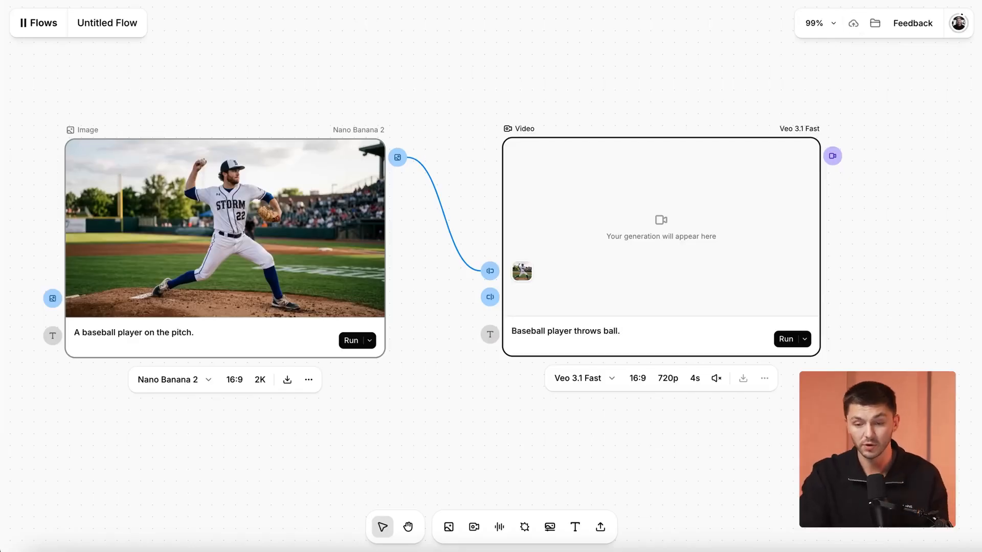
# Look through the available video models, keep Veo 3.1 Fast, and generate the ball-throwing video at 1080p.
pyautogui.click(585, 381)
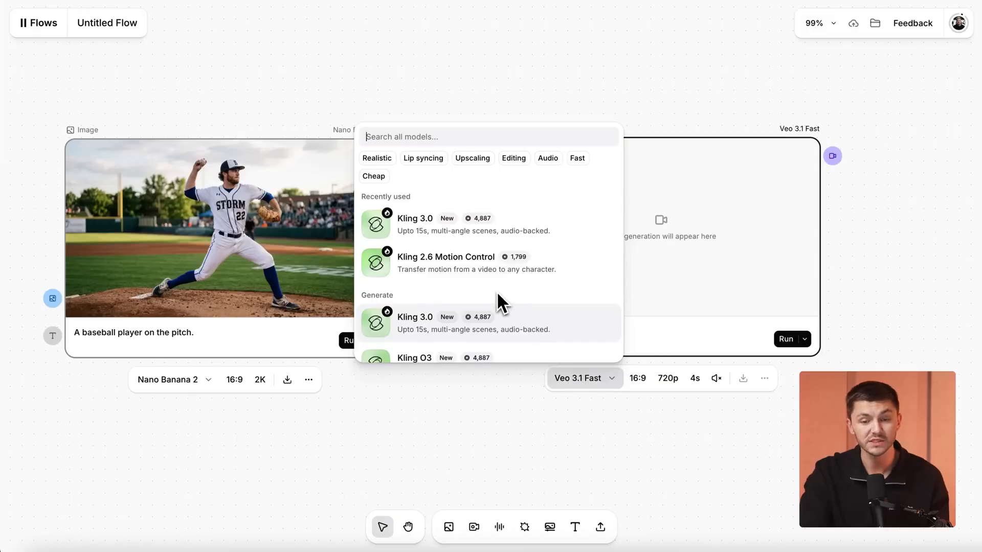
pyautogui.scroll(-3, 497, 294)
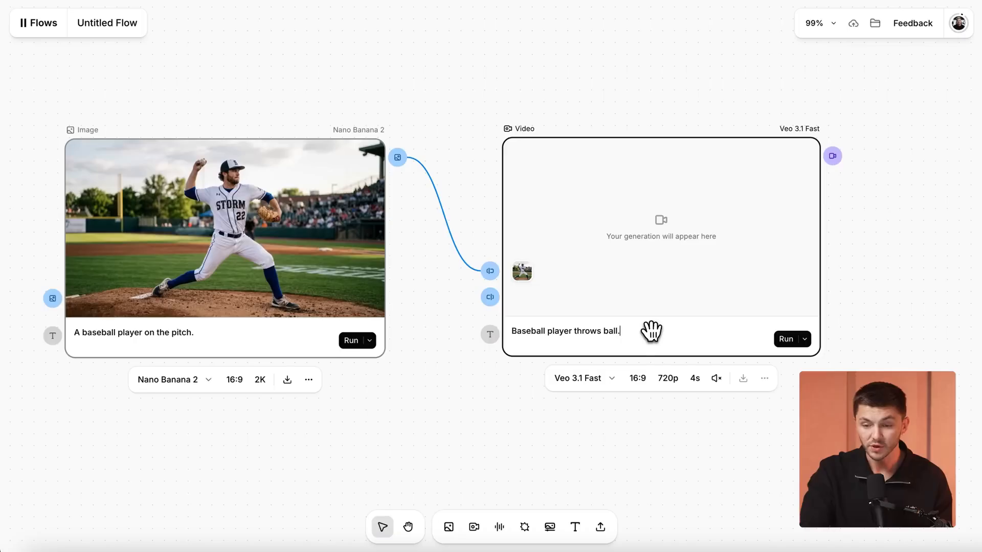
pyautogui.click(674, 438)
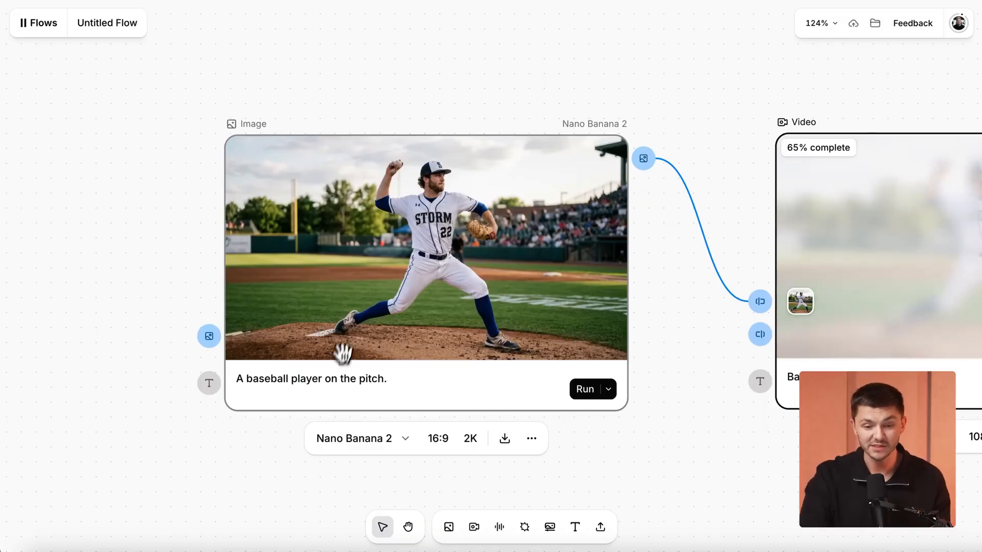
# Cut the prompt text "A baseball player on the pitch." out of the image node.
pyautogui.tripleClick(325, 380)
pyautogui.hotkey('ctrl', 'c')
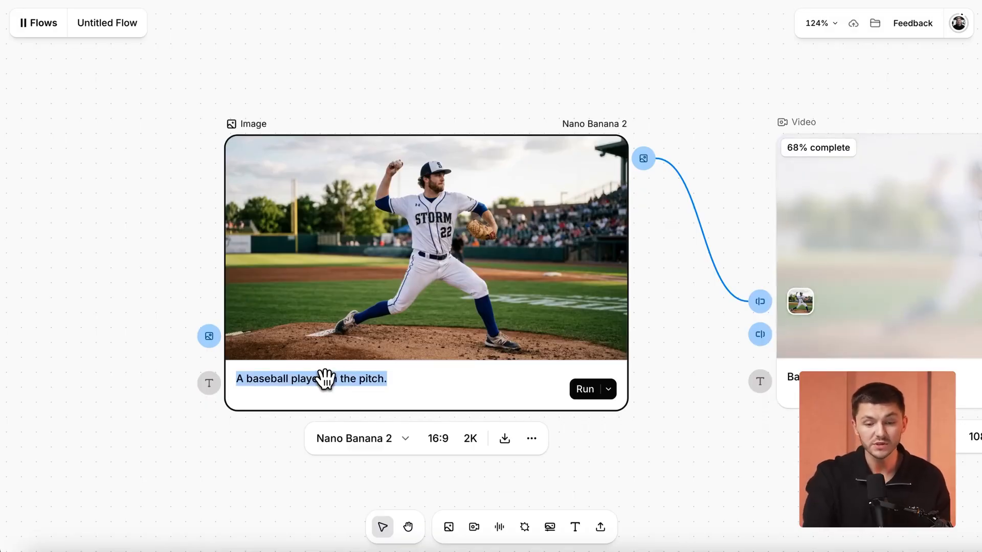
pyautogui.press('BackSpace')
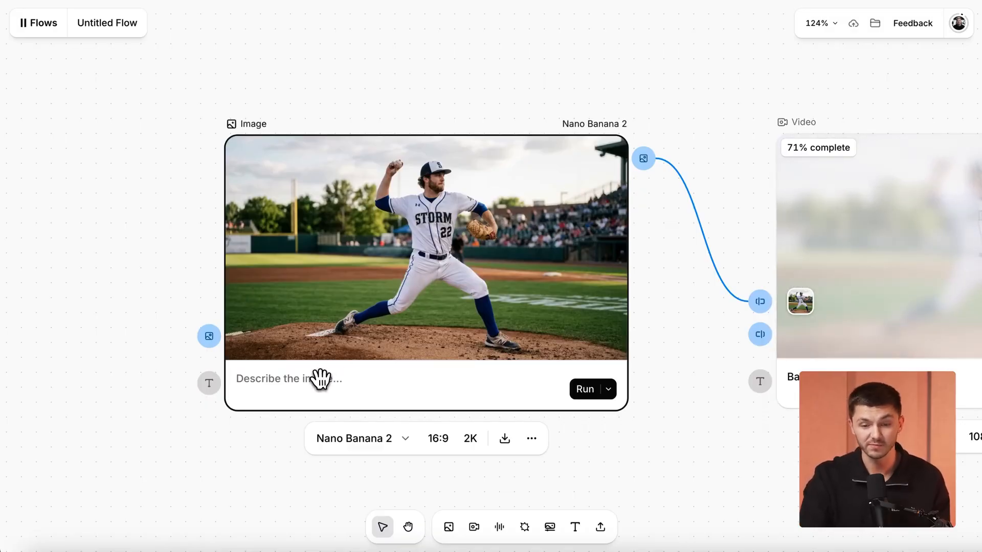
# Add a text node beside the image node containing "A baseball player on the pitch." and connect it to the image node's text input.
pyautogui.scroll(-3, 320, 380)
pyautogui.hscroll(-4, 321, 379)
pyautogui.scroll(-2, 321, 379)
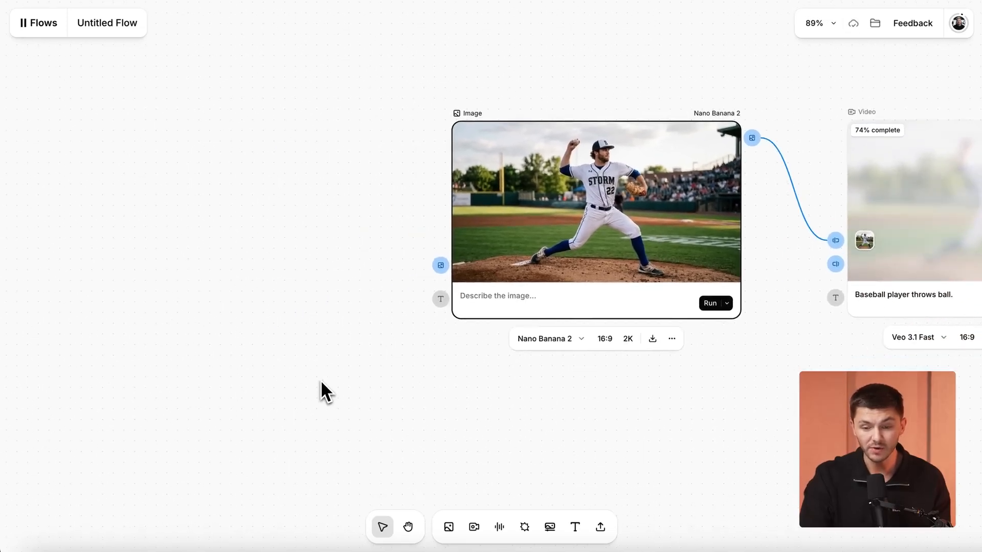
pyautogui.click(575, 528)
pyautogui.moveTo(550, 311); pyautogui.dragTo(146, 190)
pyautogui.click(164, 204)
pyautogui.hotkey('ctrl', 'v')
pyautogui.moveTo(155, 184); pyautogui.dragTo(141, 279)
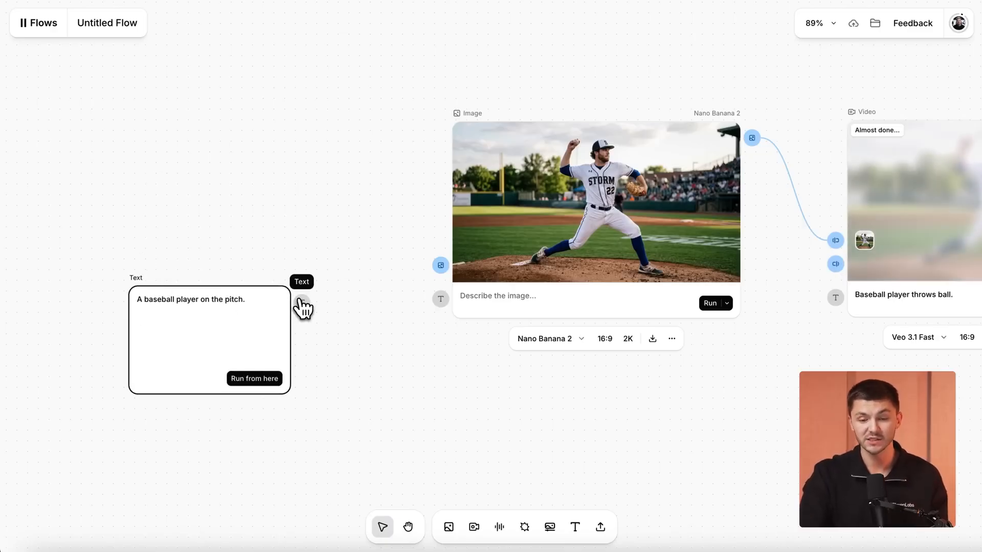
pyautogui.moveTo(301, 302); pyautogui.dragTo(338, 303)
pyautogui.moveTo(428, 296); pyautogui.dragTo(440, 299)
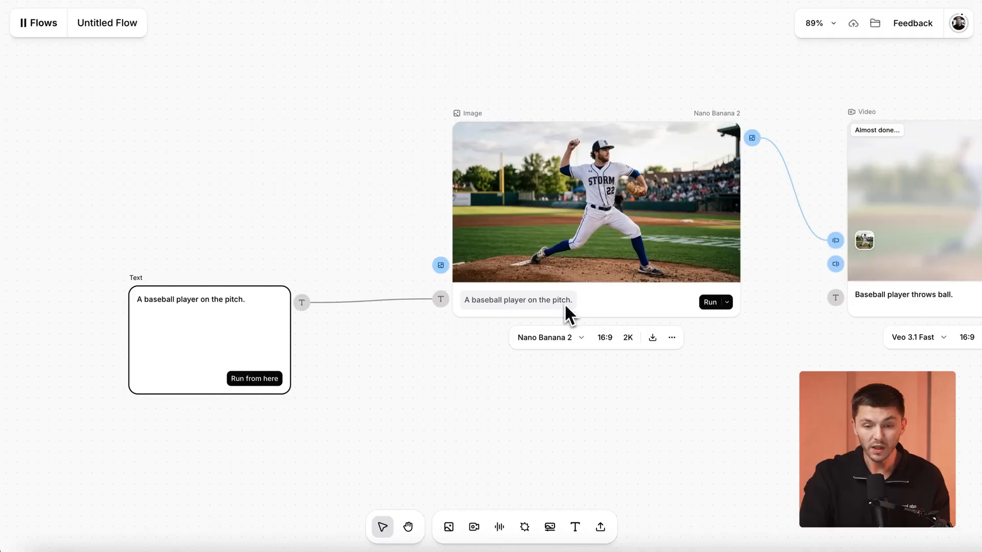
# Branch the text node into a second image generation node and generate its image with the Seedream 4.5 model.
pyautogui.moveTo(303, 303); pyautogui.dragTo(445, 423)
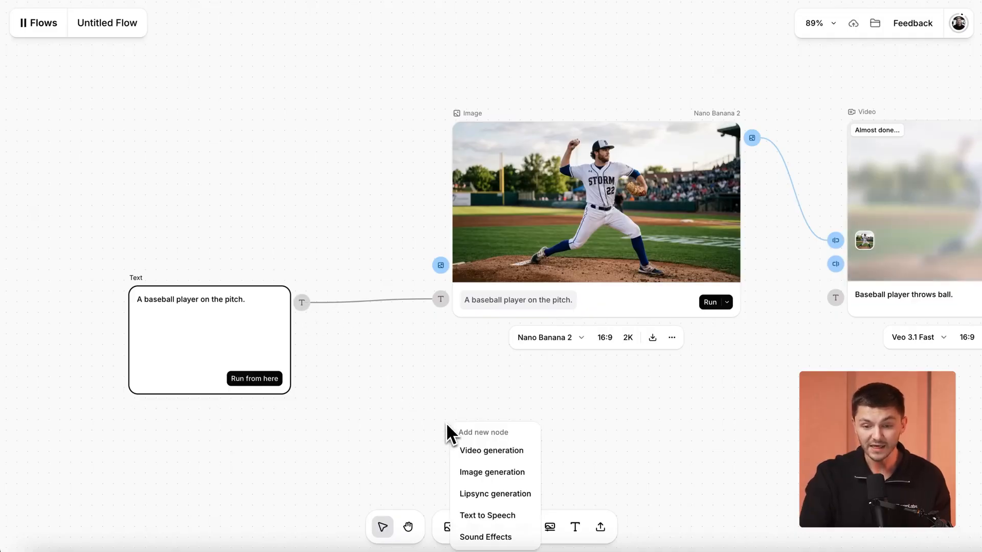
pyautogui.click(490, 473)
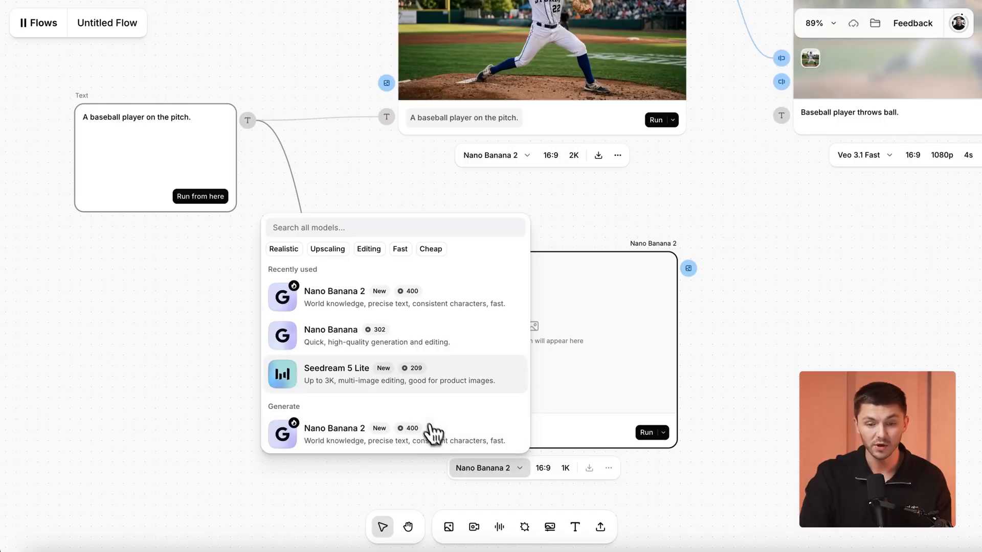
pyautogui.click(313, 229)
pyautogui.write('see')
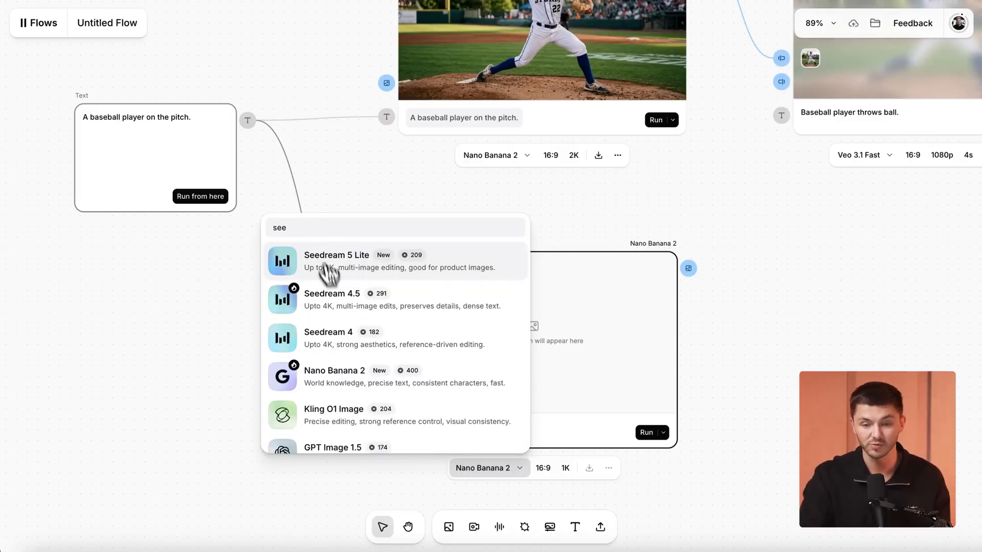
pyautogui.click(338, 307)
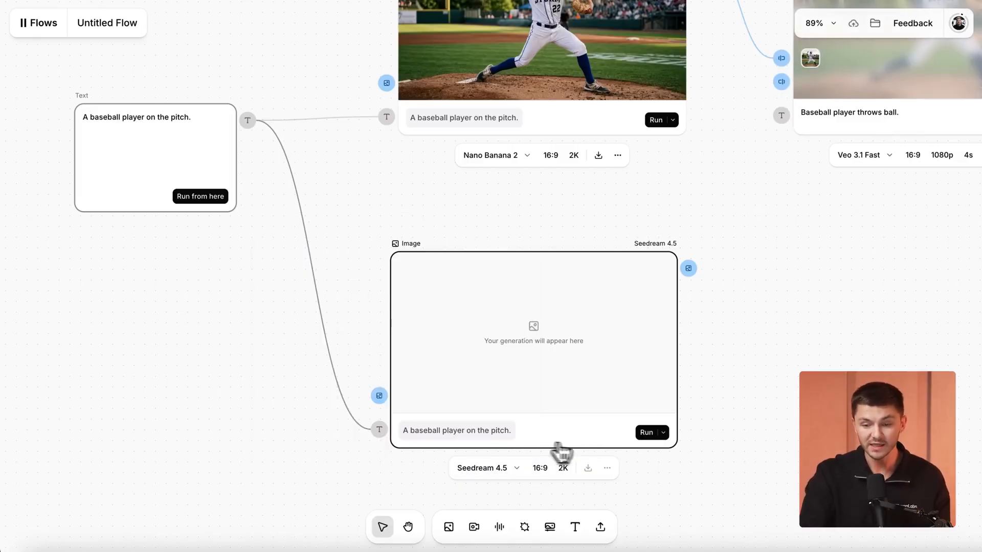
pyautogui.click(648, 433)
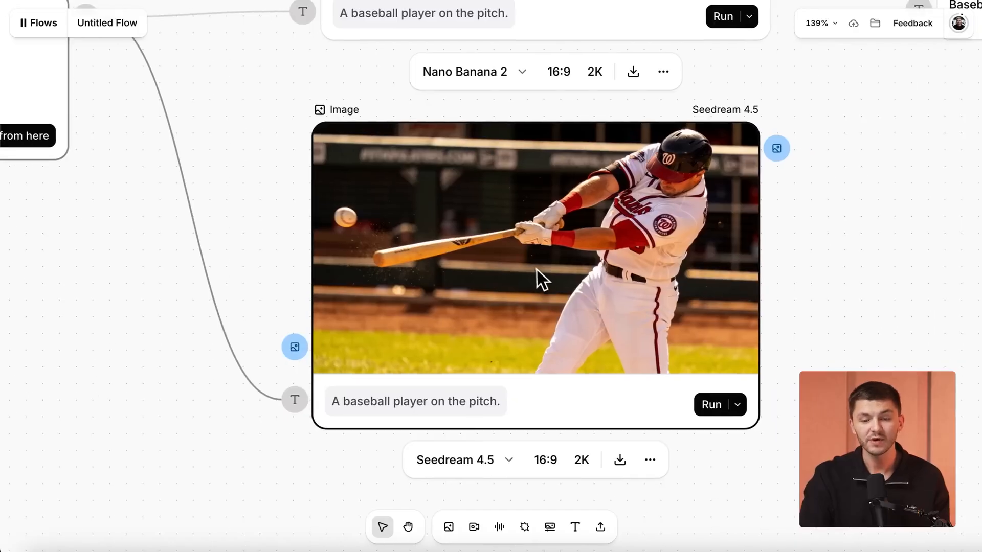
# Move the video node farther away from the Nano Banana 2 image node and remove the connection between them.
pyautogui.scroll(-5, 533, 267)
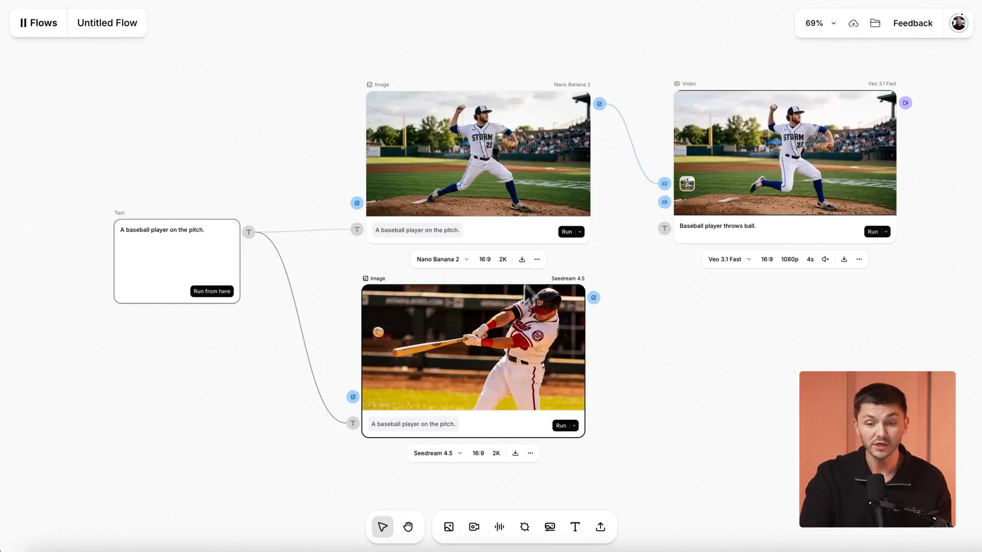
pyautogui.scroll(3, 388, 198)
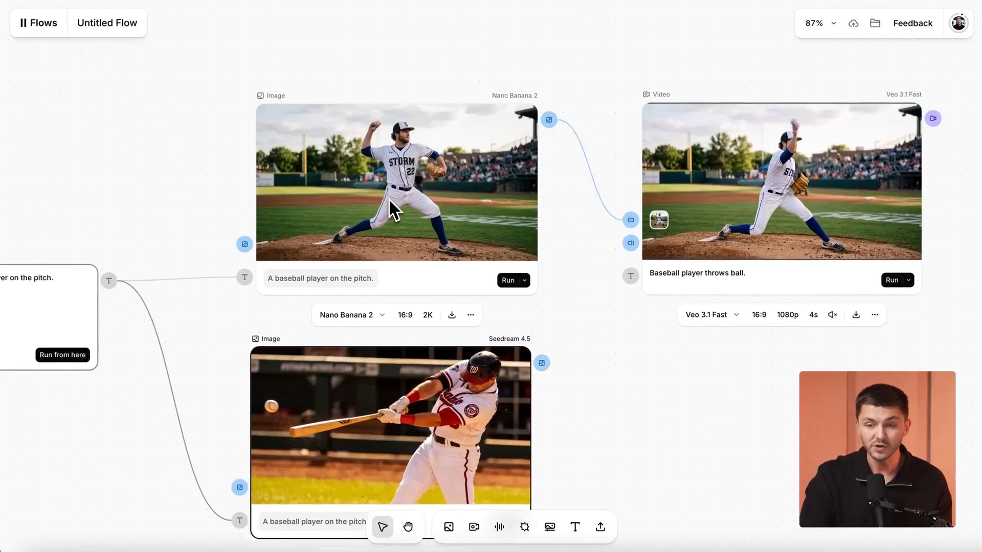
pyautogui.hscroll(8, 389, 198)
pyautogui.scroll(5, 593, 180)
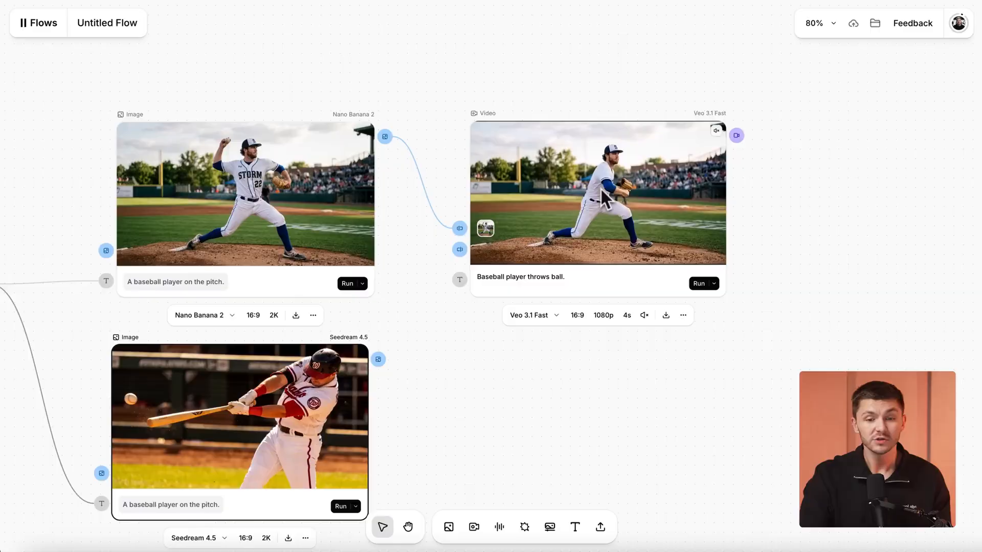
pyautogui.scroll(5, 284, 188)
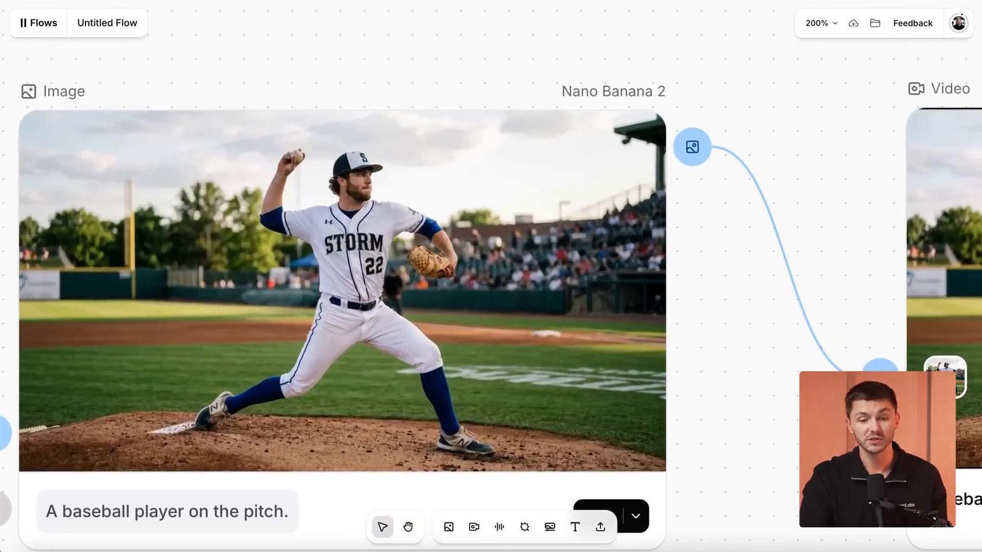
pyautogui.scroll(-5, 353, 225)
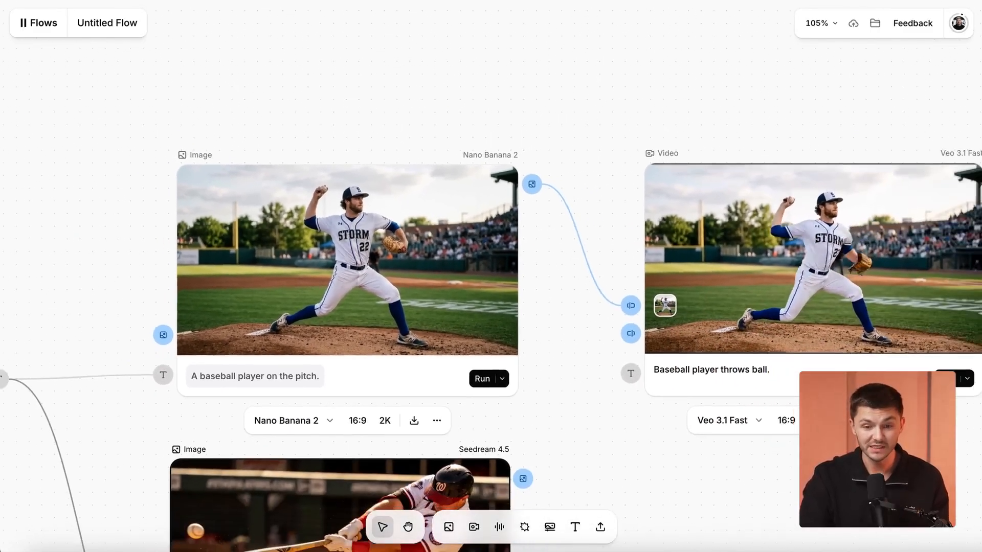
pyautogui.scroll(-3, 261, 205)
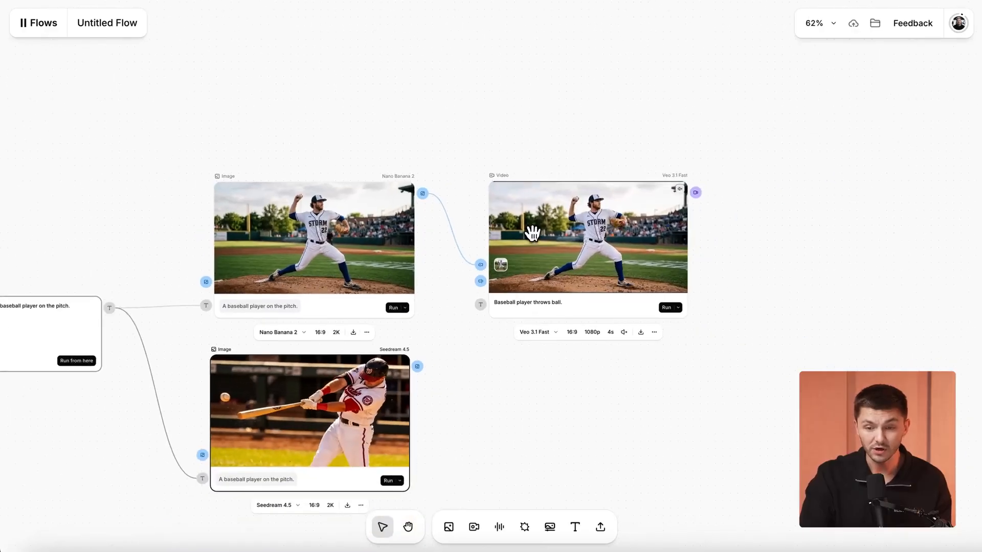
pyautogui.moveTo(707, 239); pyautogui.dragTo(762, 228)
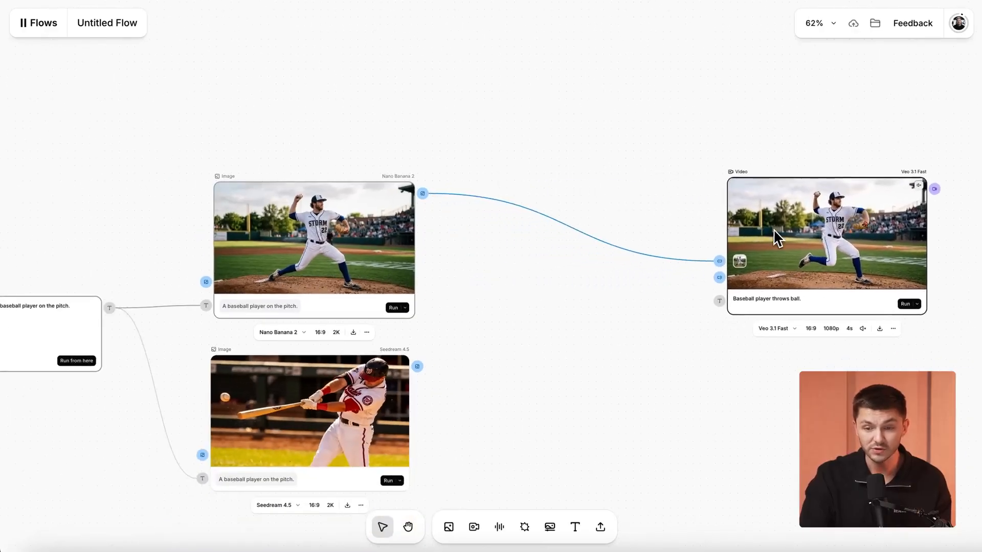
pyautogui.click(571, 228)
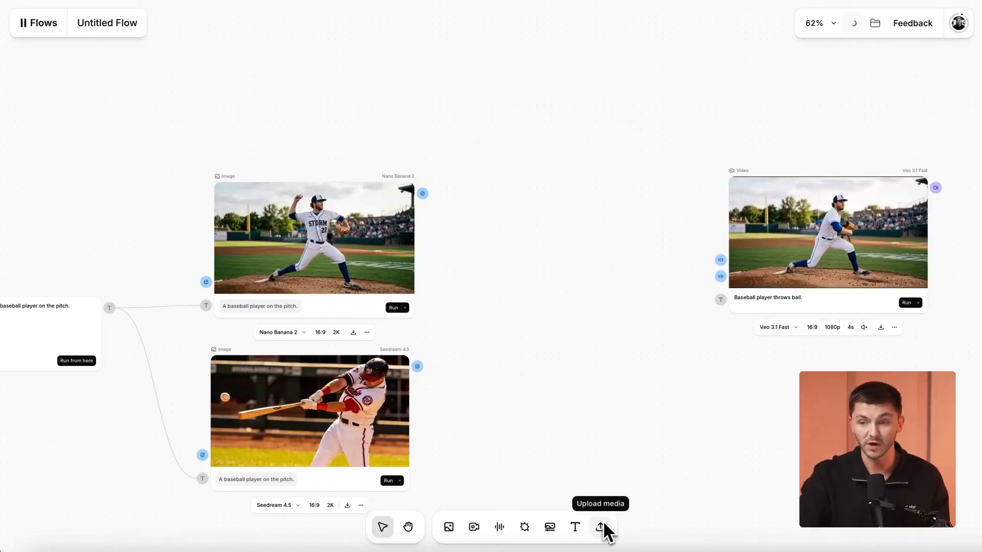
# Place the saved profile photo on the canvas and connect both it and the pitcher image to a new image editing node.
pyautogui.click(875, 23)
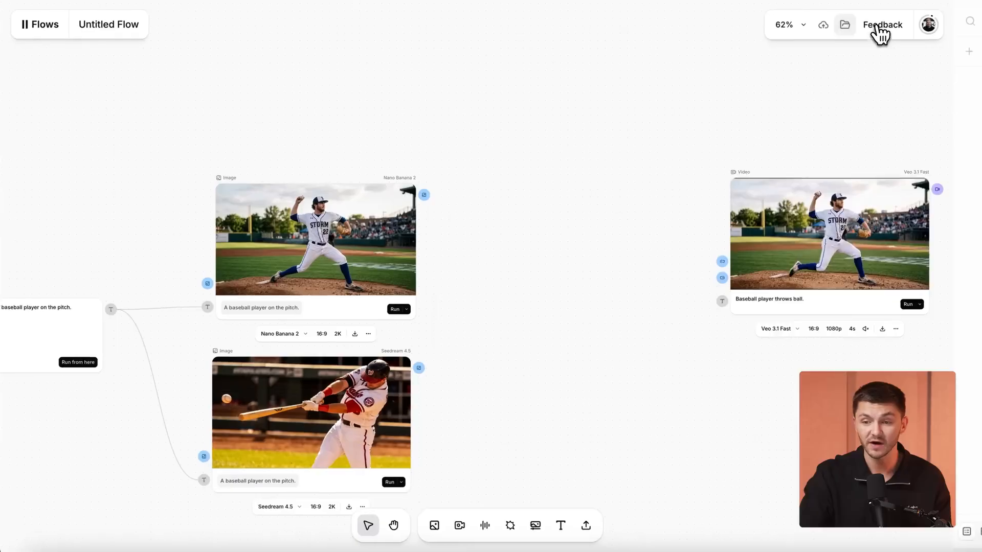
pyautogui.moveTo(878, 114); pyautogui.dragTo(581, 199)
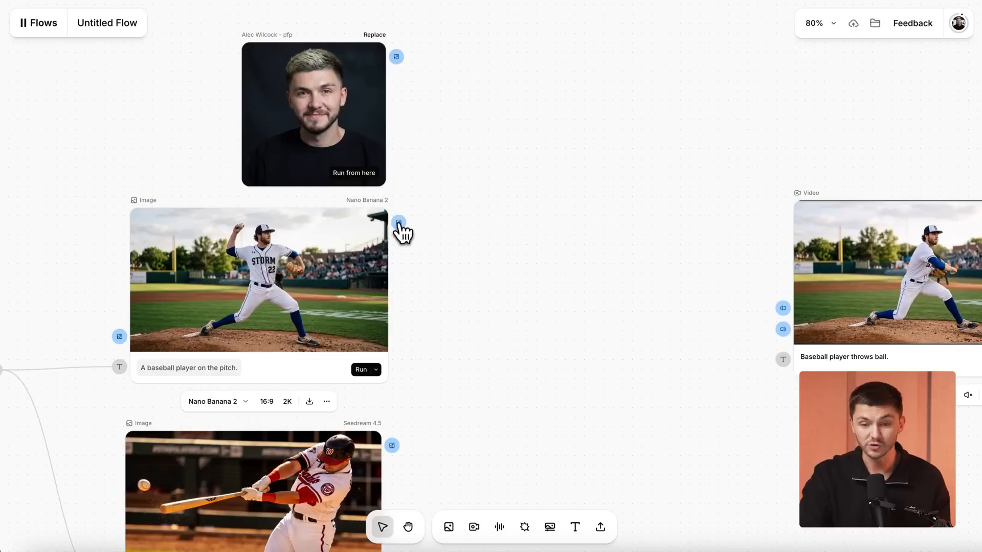
pyautogui.moveTo(483, 234); pyautogui.dragTo(483, 235)
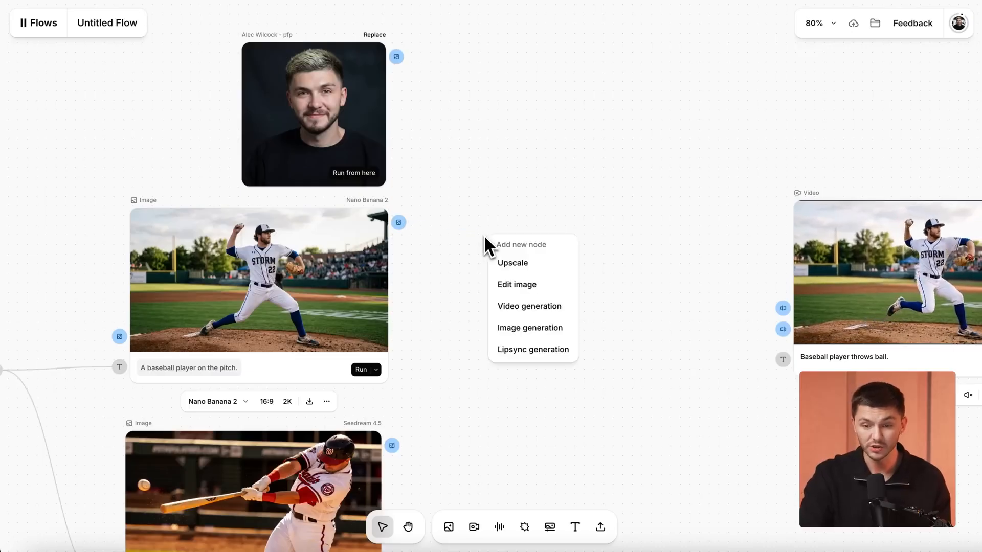
pyautogui.click(529, 292)
pyautogui.moveTo(535, 283); pyautogui.dragTo(522, 253)
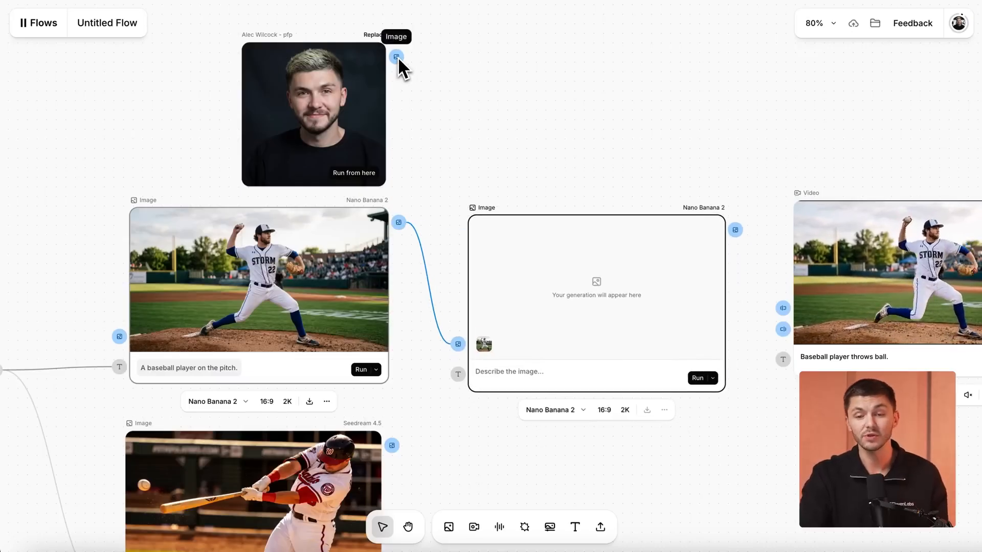
pyautogui.moveTo(397, 57); pyautogui.dragTo(432, 185)
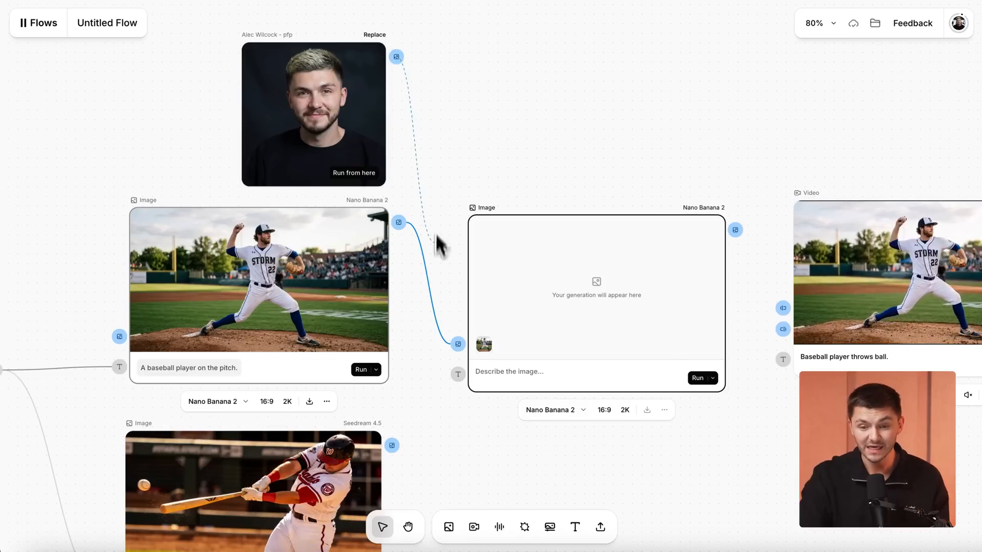
pyautogui.moveTo(460, 347); pyautogui.dragTo(460, 347)
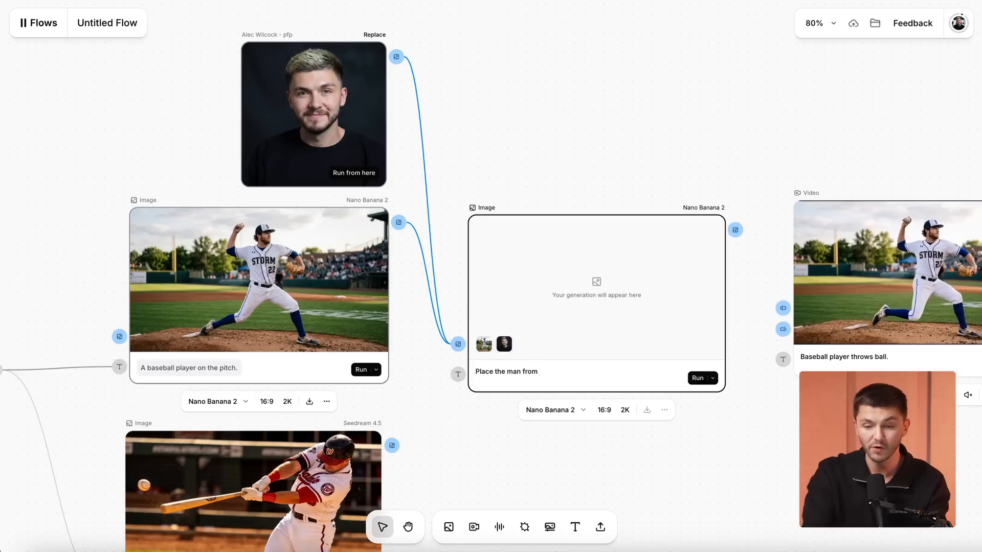
pyautogui.write('@')
pyautogui.press('Down')
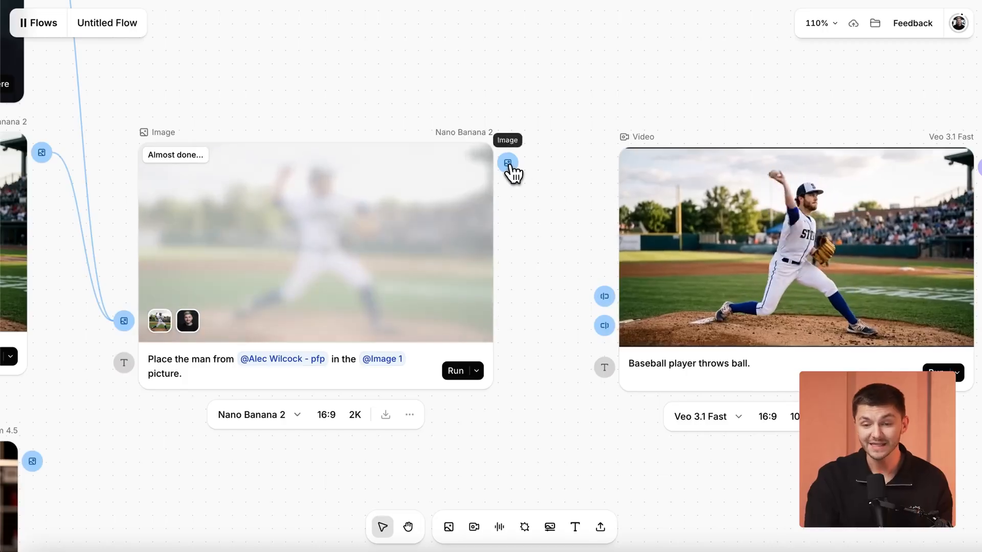
# Connect the edited image node's output to the video node's start frame.
pyautogui.moveTo(589, 280); pyautogui.dragTo(606, 298)
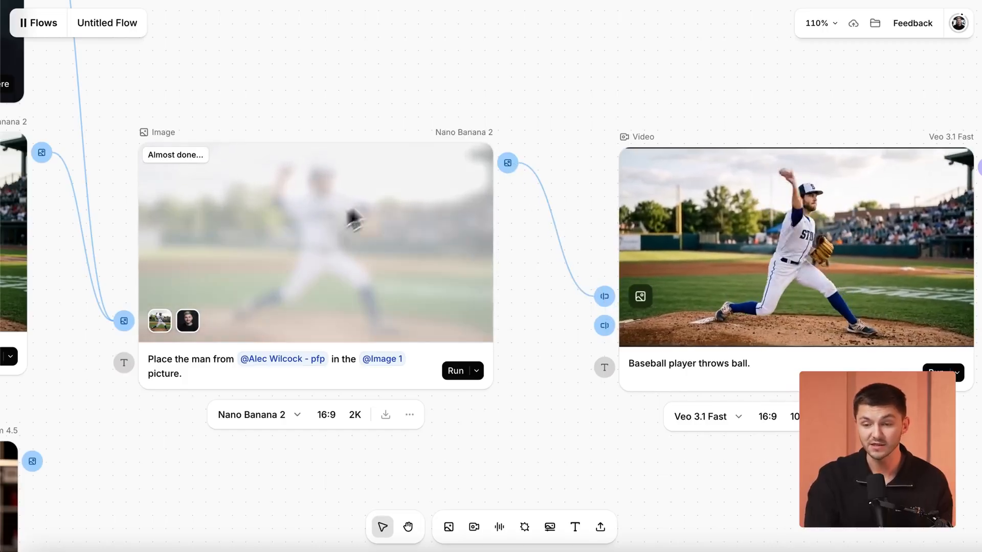
pyautogui.hscroll(3, 721, 210)
pyautogui.hscroll(2, 720, 202)
pyautogui.scroll(5, 654, 203)
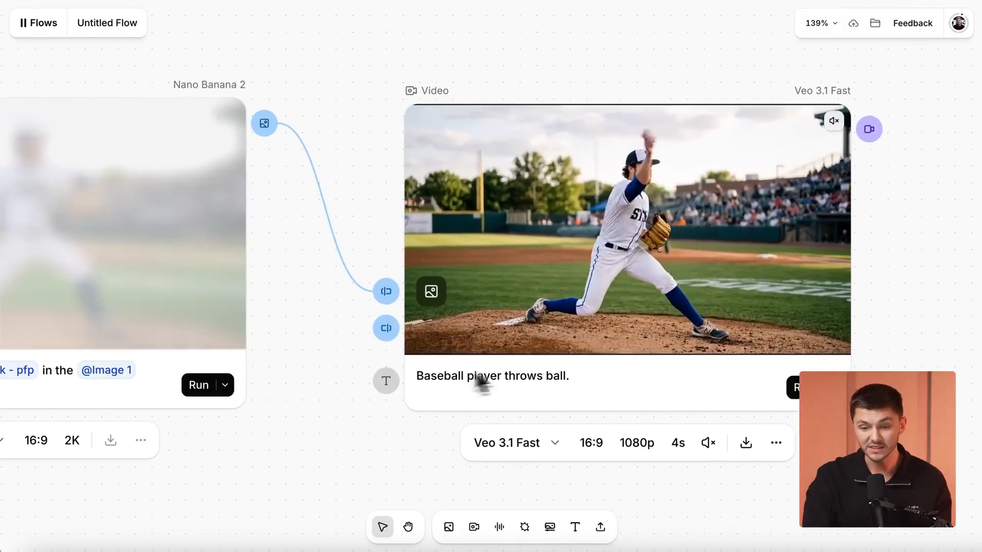
# Change the baseball prompt in the text node to "A close up shot of a baseball player on the pitch about to swing the bat.".
pyautogui.scroll(2, 385, 240)
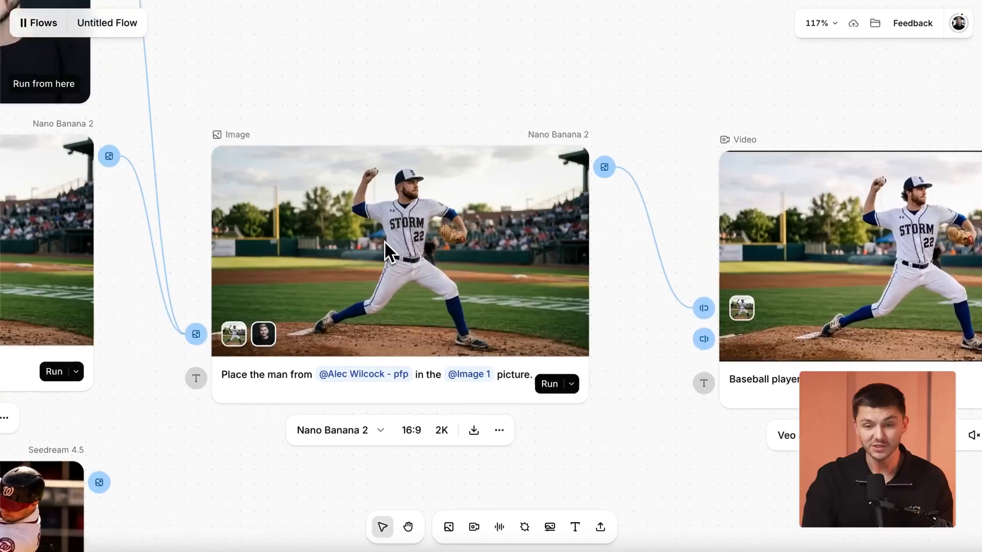
pyautogui.scroll(3, 384, 240)
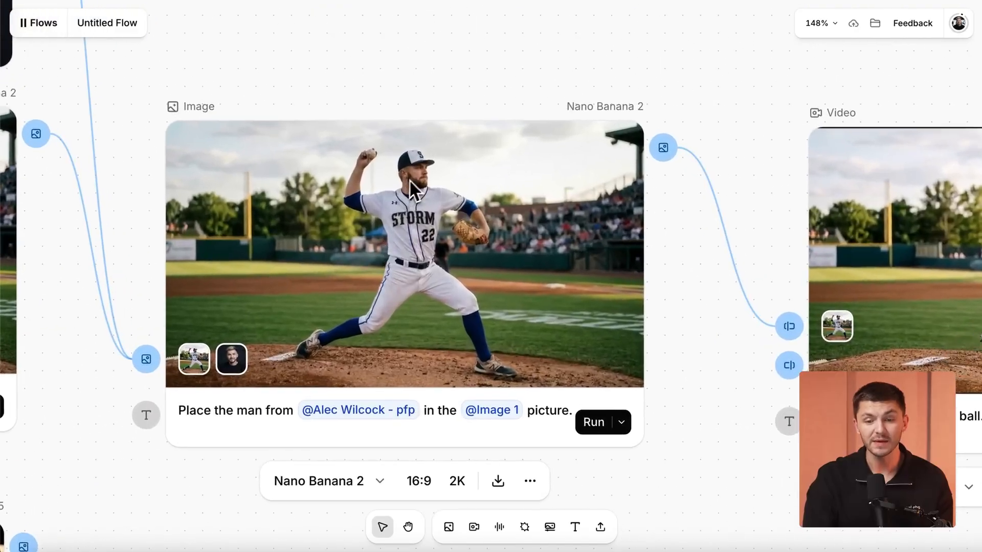
pyautogui.scroll(-6, 394, 210)
pyautogui.scroll(2, 393, 207)
pyautogui.hscroll(-2, 393, 207)
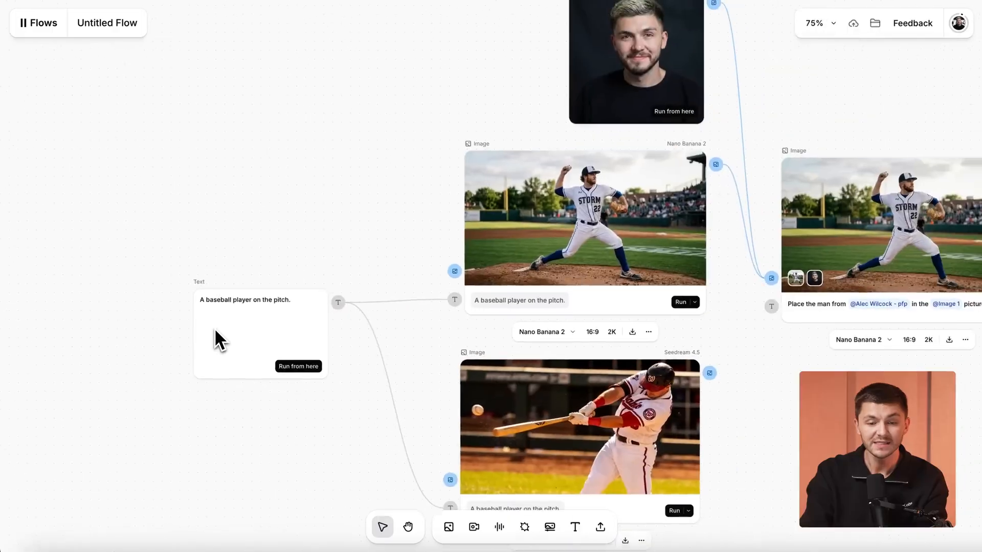
pyautogui.scroll(5, 213, 327)
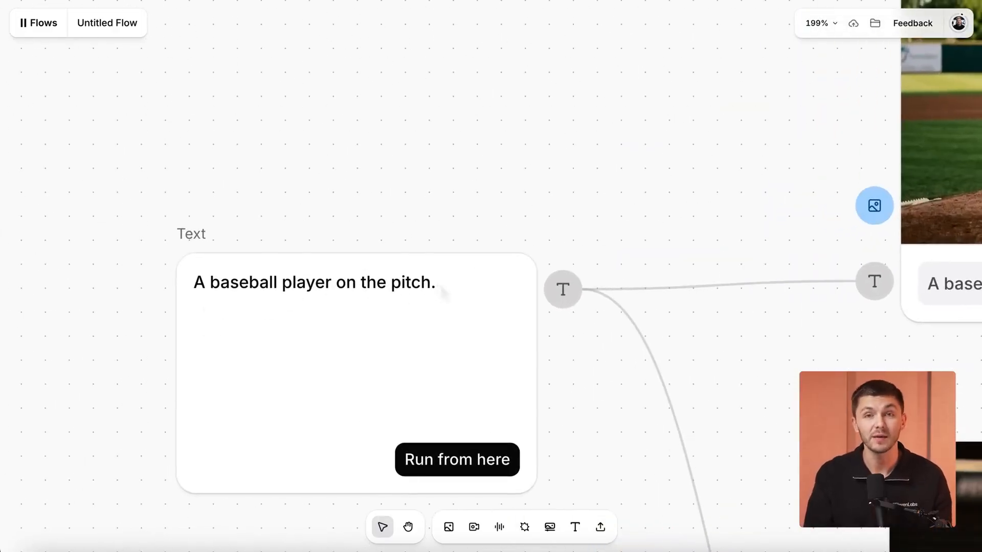
pyautogui.click(206, 283)
pyautogui.write('close up shot of a')
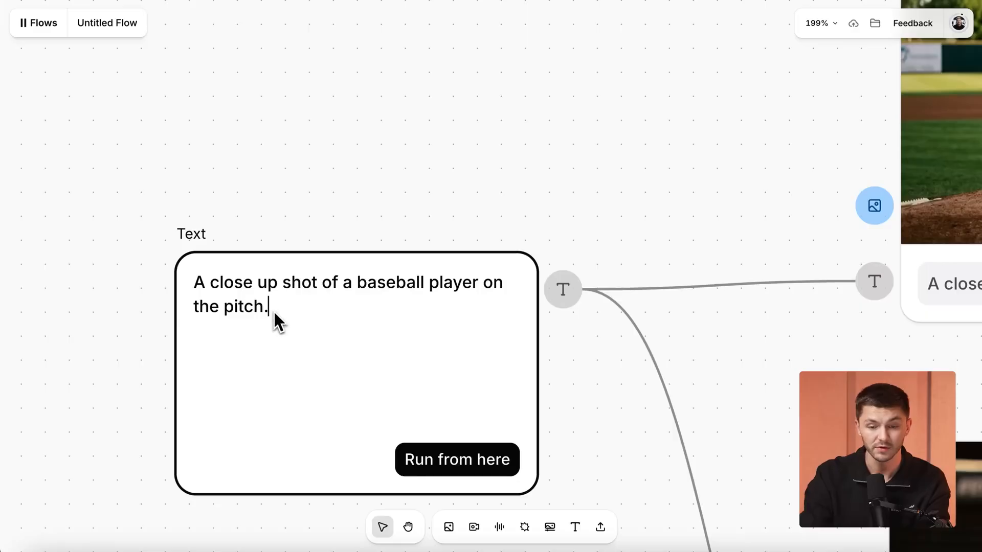
pyautogui.press('BackSpace')
pyautogui.write('about to swing the')
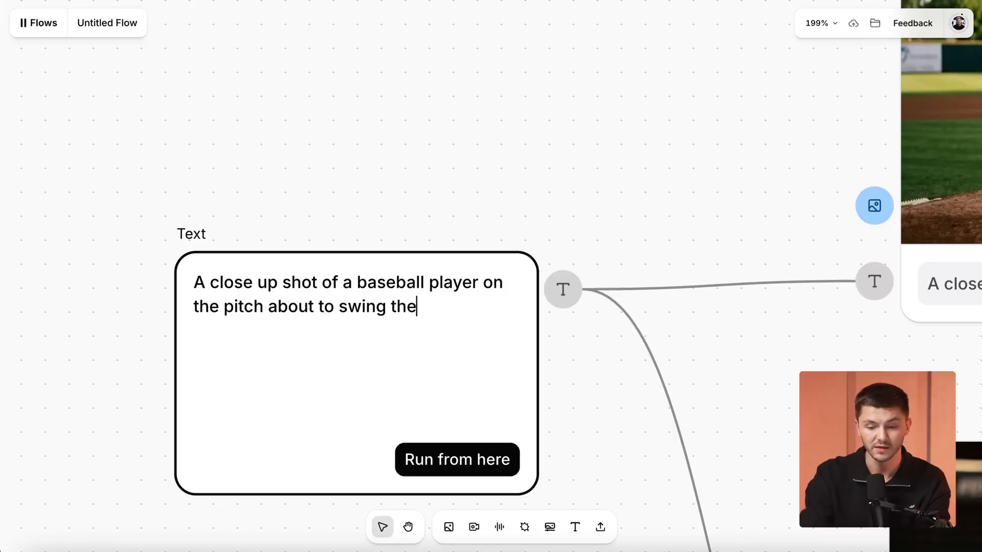
# Run the flow from the baseball text node to regenerate all the images and the video that depend on it.
pyautogui.scroll(-5, 458, 408)
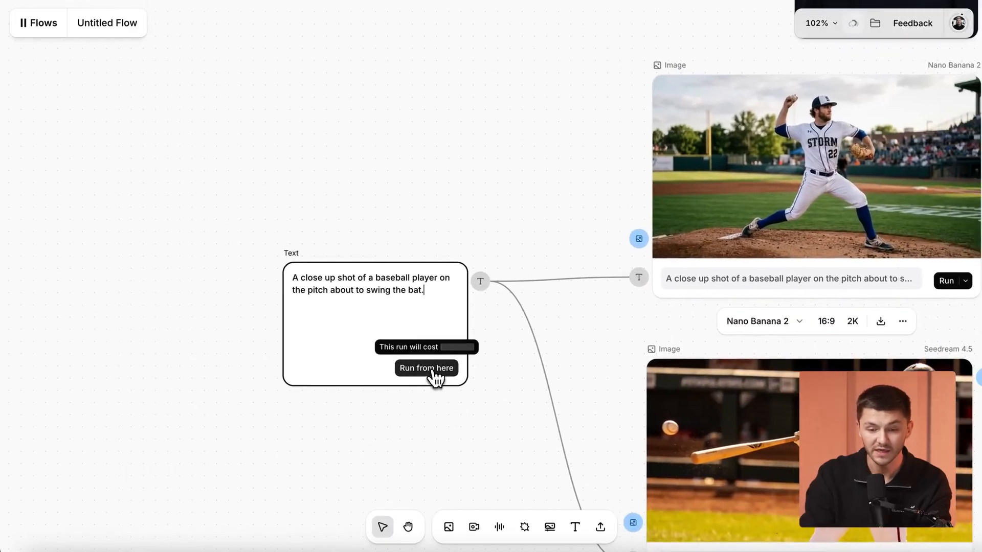
pyautogui.scroll(-5, 544, 334)
pyautogui.hscroll(3, 545, 332)
pyautogui.hscroll(2, 545, 332)
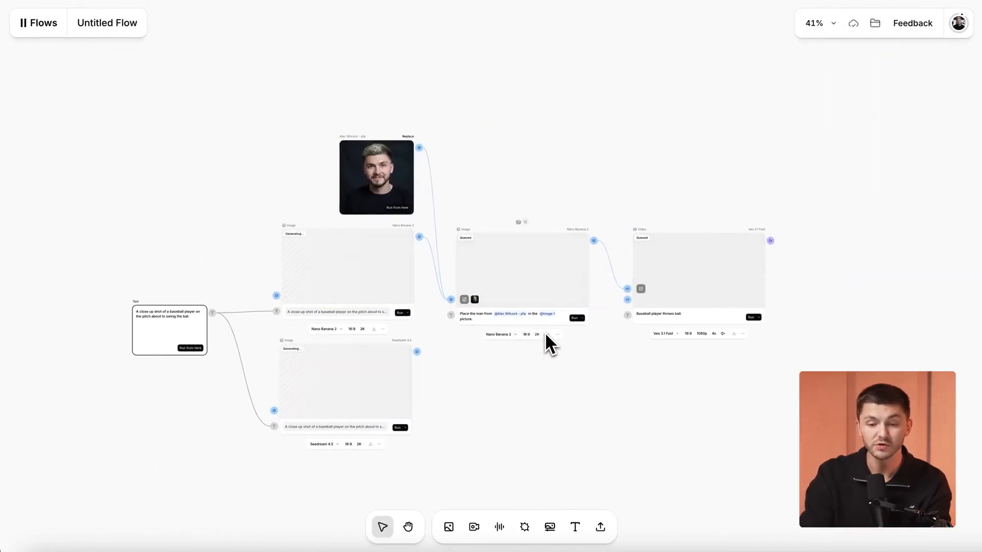
pyautogui.scroll(3, 492, 378)
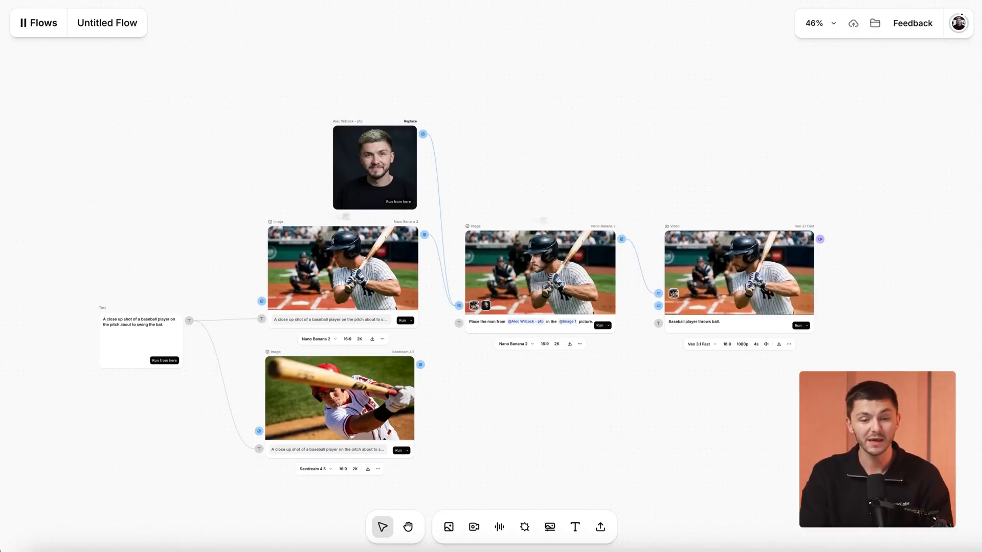
pyautogui.scroll(5, 664, 344)
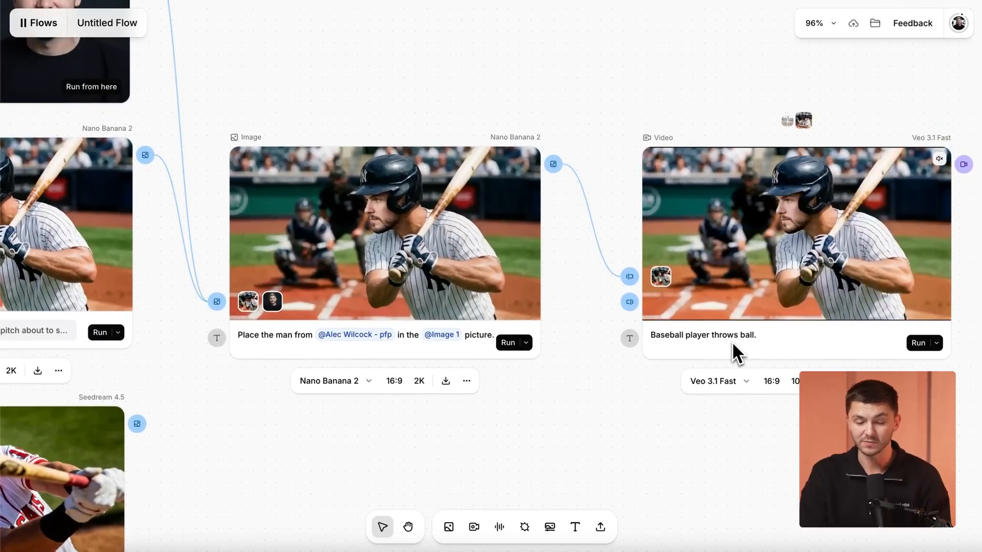
pyautogui.hscroll(-10, 733, 344)
pyautogui.scroll(-3, 733, 344)
pyautogui.scroll(1, 585, 319)
pyautogui.hscroll(1, 584, 319)
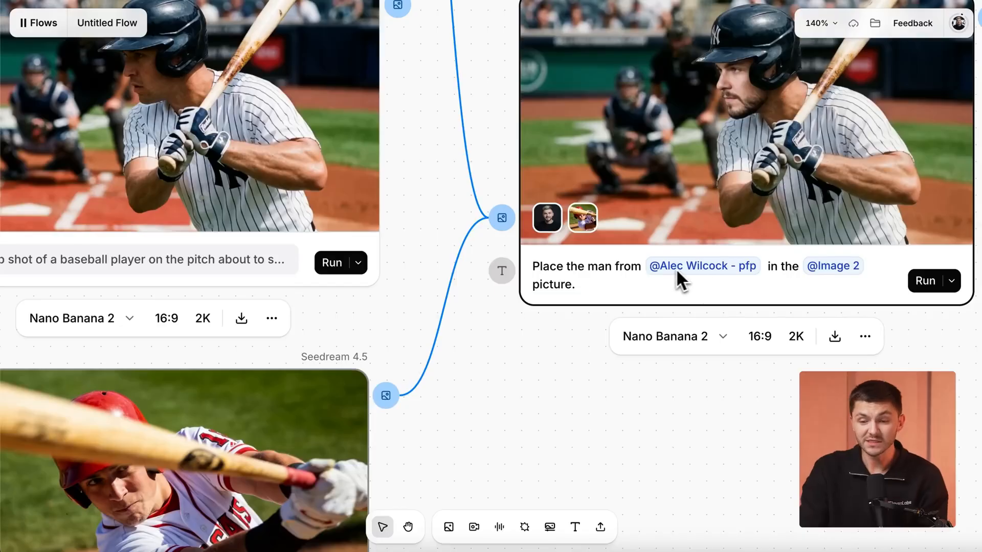
pyautogui.scroll(-5, 741, 279)
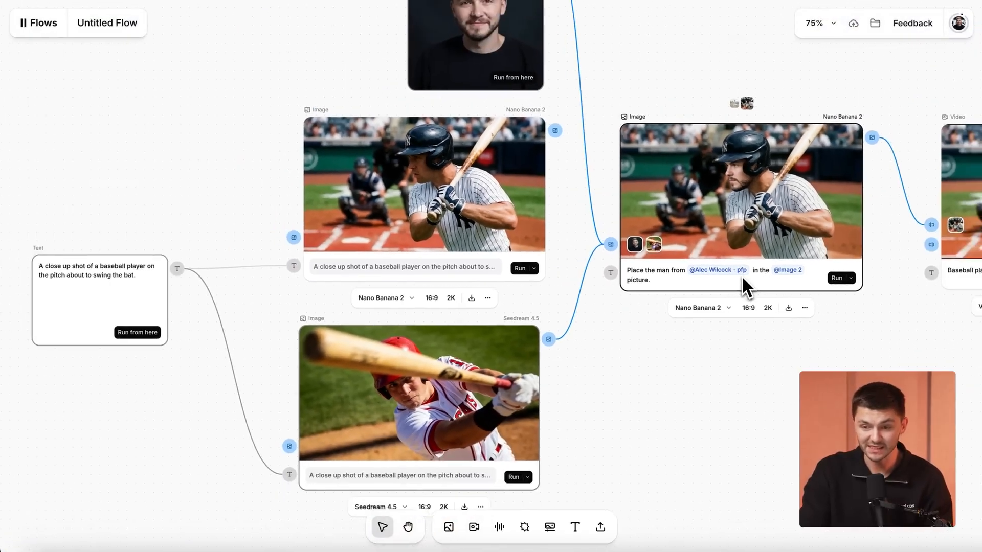
# Add a second video generation node fed by the edited image and set its model to Kling 2.6.
pyautogui.hscroll(8, 742, 279)
pyautogui.hscroll(3, 742, 280)
pyautogui.scroll(2, 742, 280)
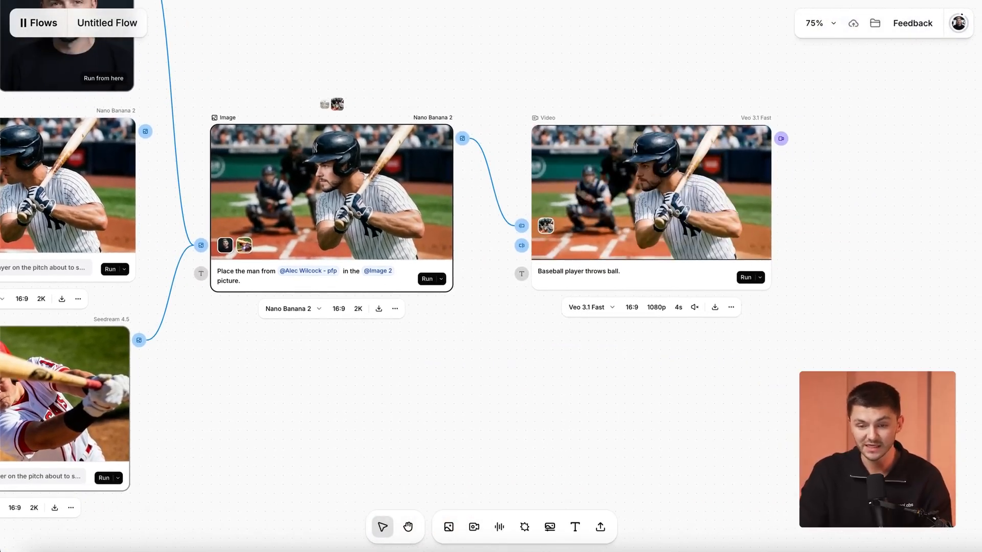
pyautogui.moveTo(462, 138); pyautogui.dragTo(533, 370)
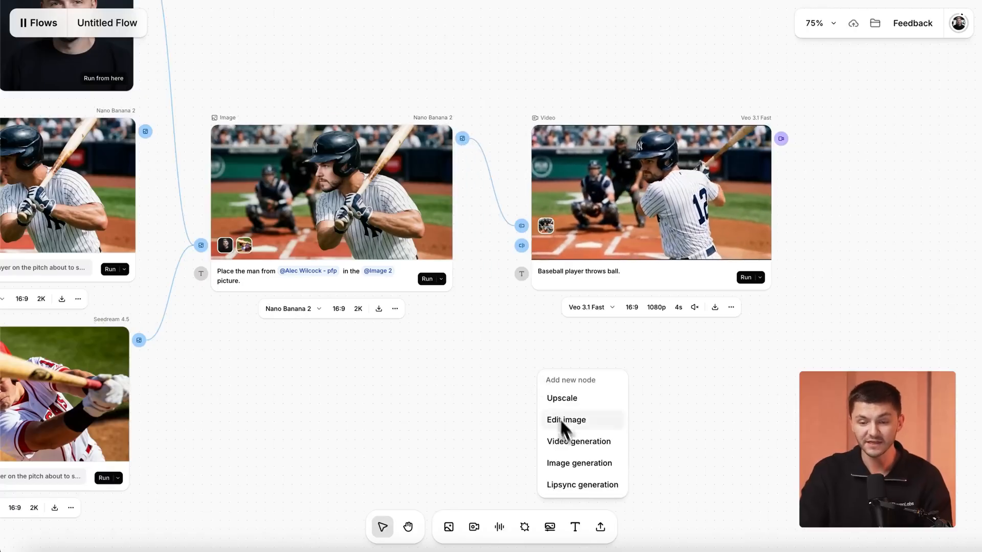
pyautogui.click(573, 443)
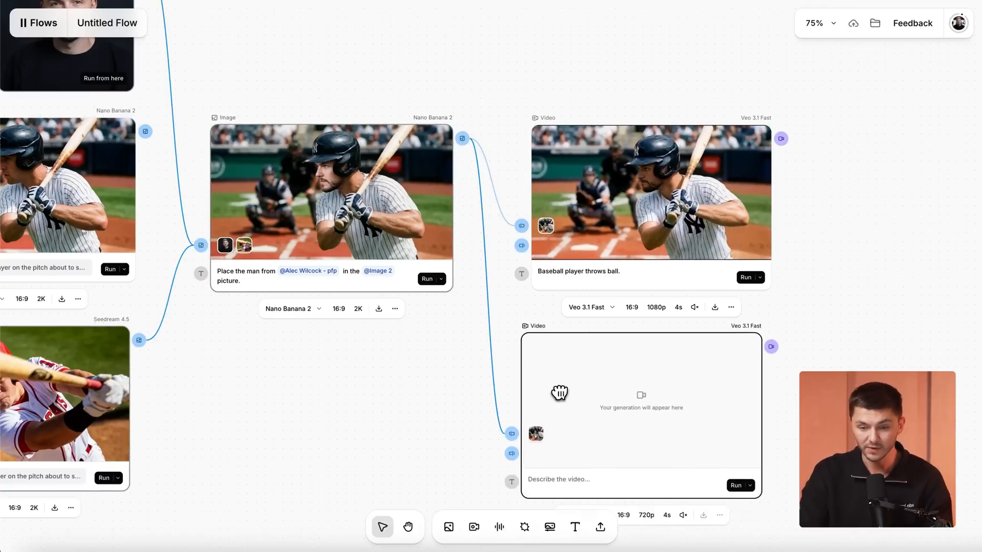
pyautogui.scroll(-3, 562, 404)
pyautogui.click(563, 419)
pyautogui.write('klin')
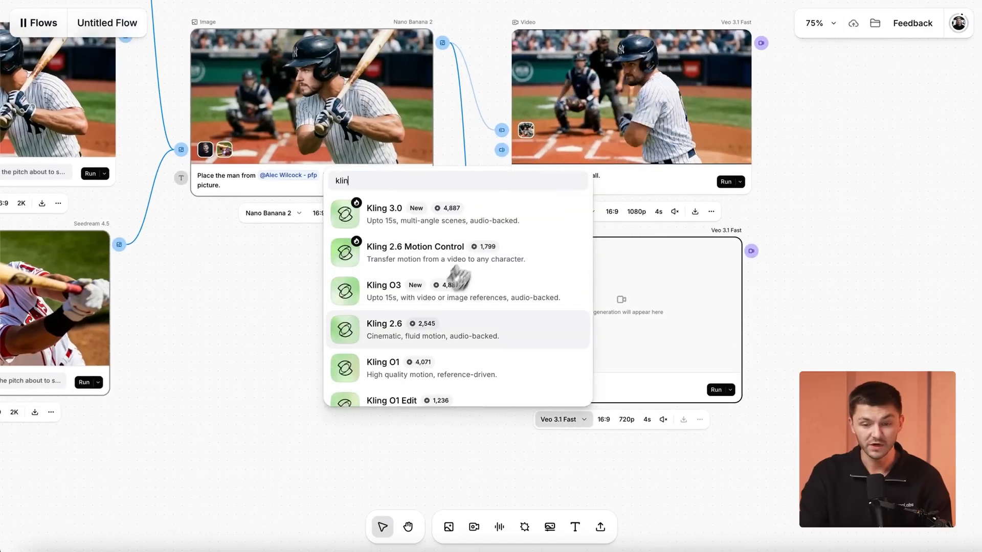
pyautogui.click(387, 338)
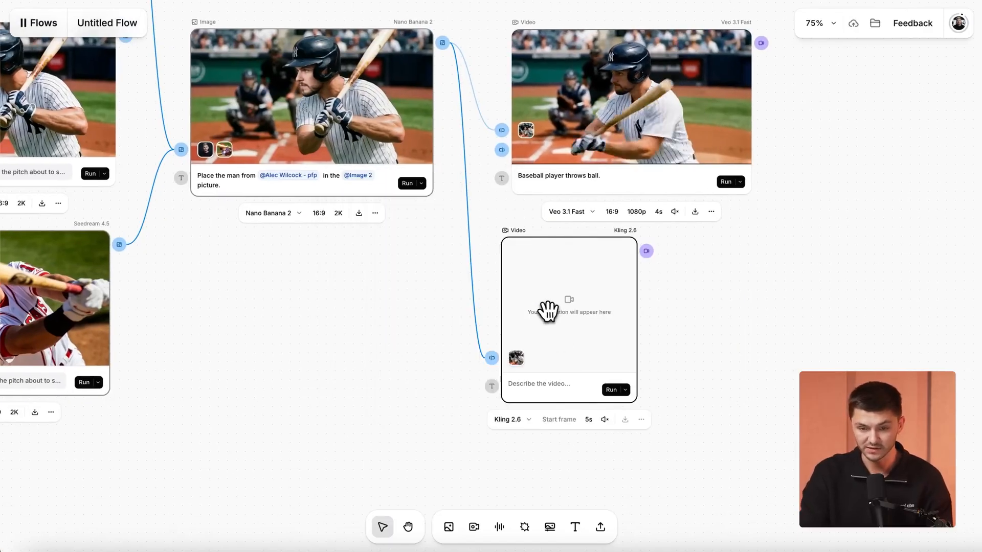
# Add a text node reading "Slow motion shot of man swinging the baseball bat." above the edited image node.
pyautogui.scroll(-3, 557, 486)
pyautogui.click(574, 527)
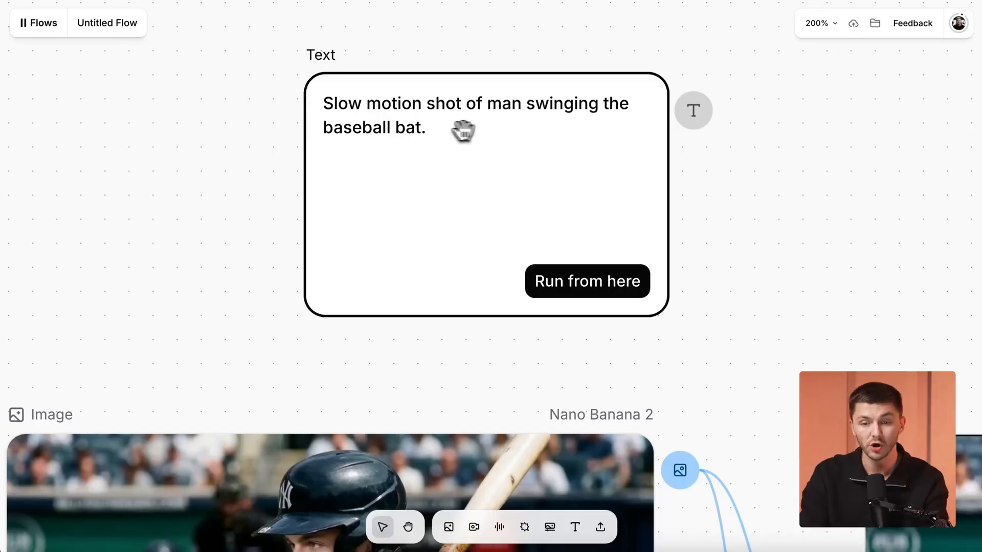
pyautogui.scroll(-5, 501, 126)
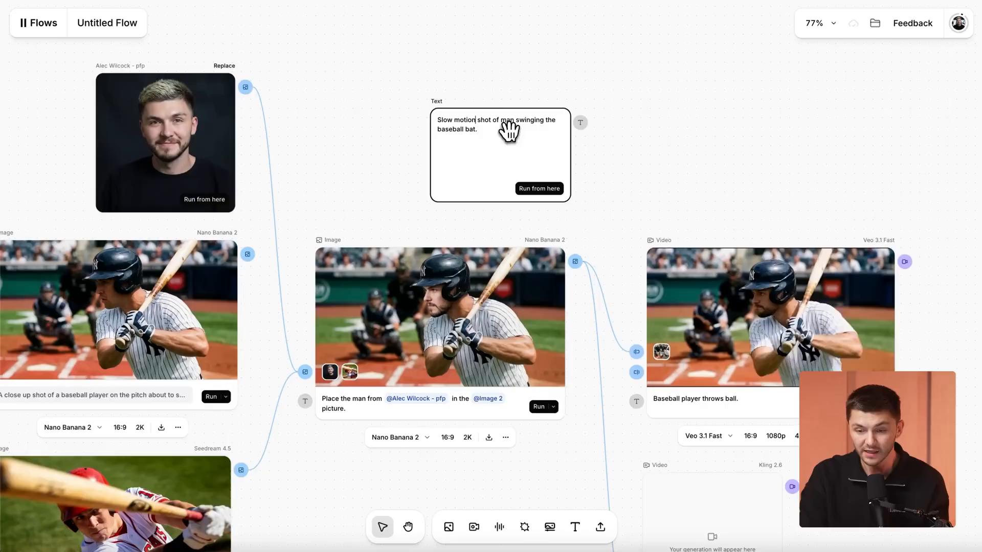
# Clear the Veo 3.1 Fast prompt, connect the slow-motion text node to both video nodes' prompt inputs, and move it below the edited image node.
pyautogui.tripleClick(721, 398)
pyautogui.press('BackSpace')
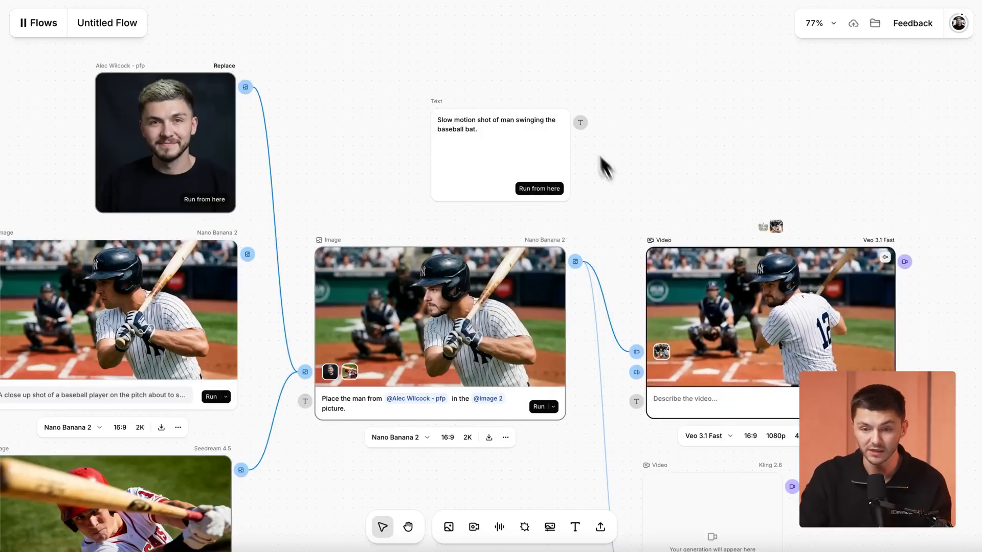
pyautogui.moveTo(580, 123); pyautogui.dragTo(636, 403)
pyautogui.scroll(-2, 635, 403)
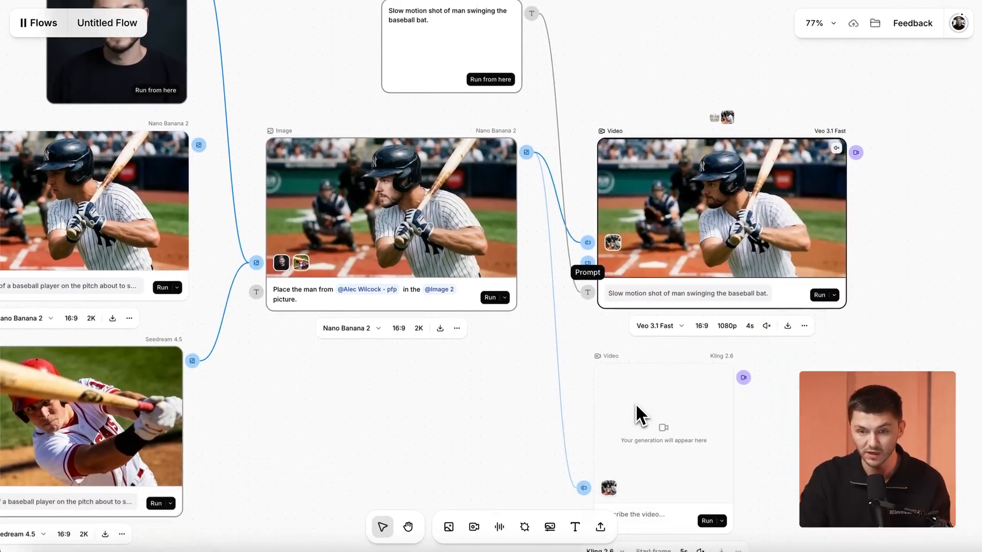
pyautogui.scroll(-3, 535, 110)
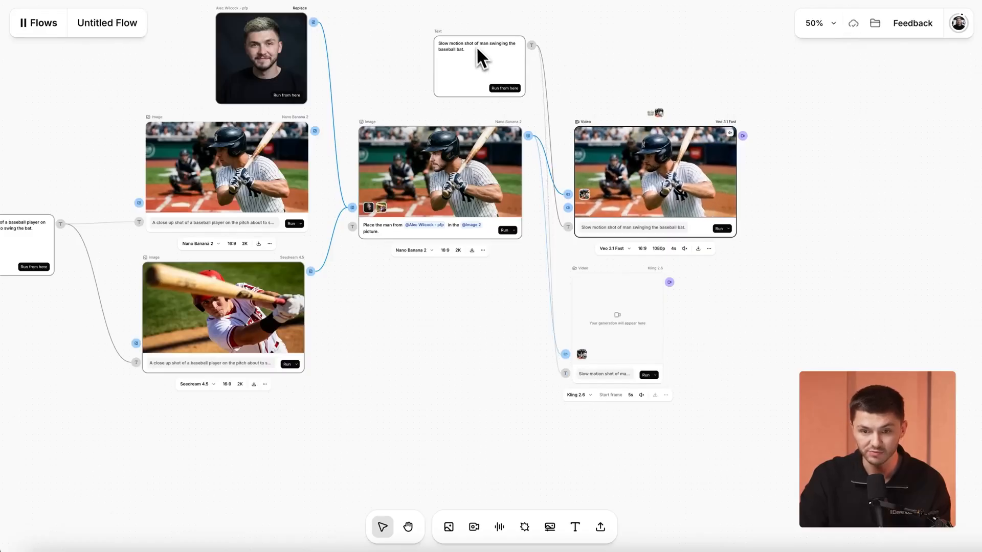
pyautogui.moveTo(472, 35); pyautogui.dragTo(501, 277)
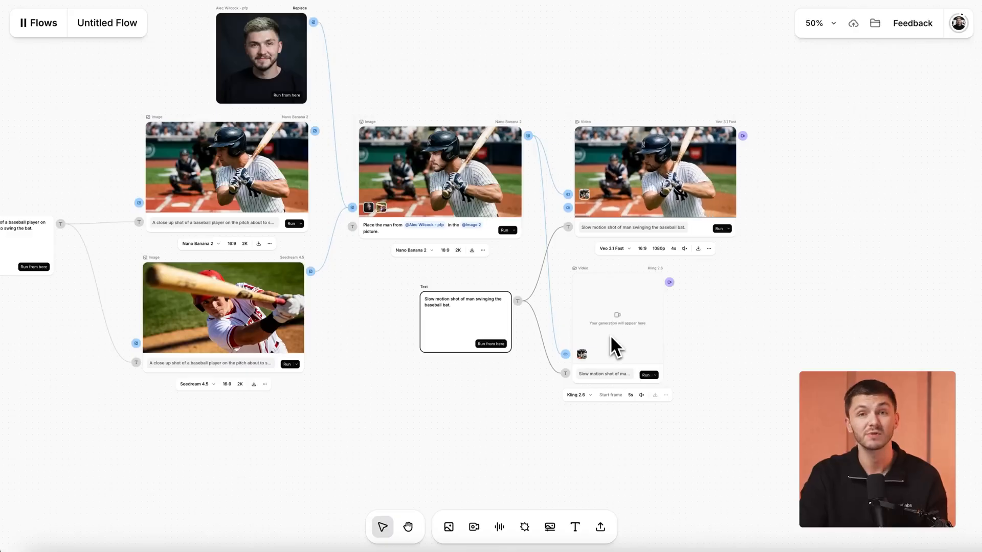
# Run the flow from the Seedream 4.5 image node so it and all subsequent nodes are regenerated.
pyautogui.scroll(5, 608, 356)
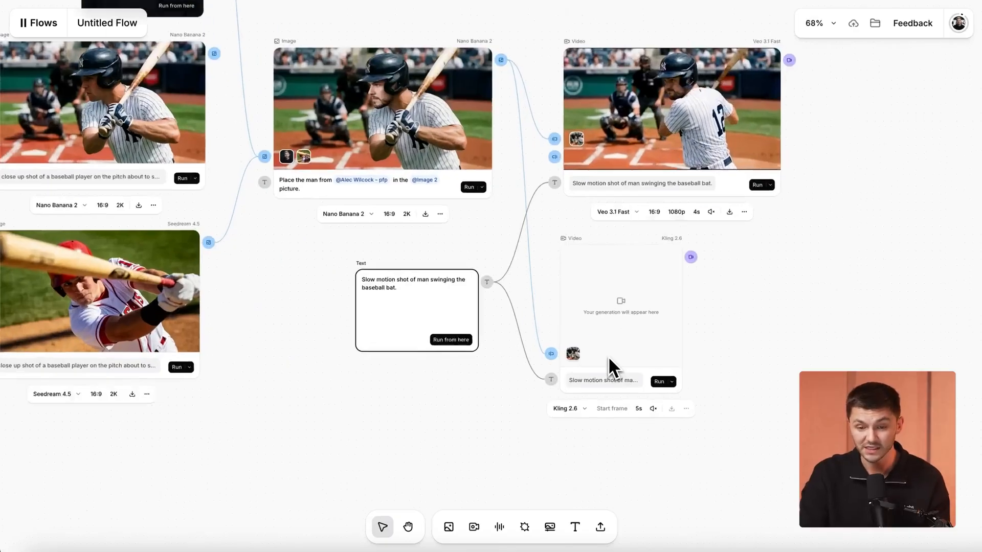
pyautogui.hscroll(-10, 455, 288)
pyautogui.scroll(2, 453, 287)
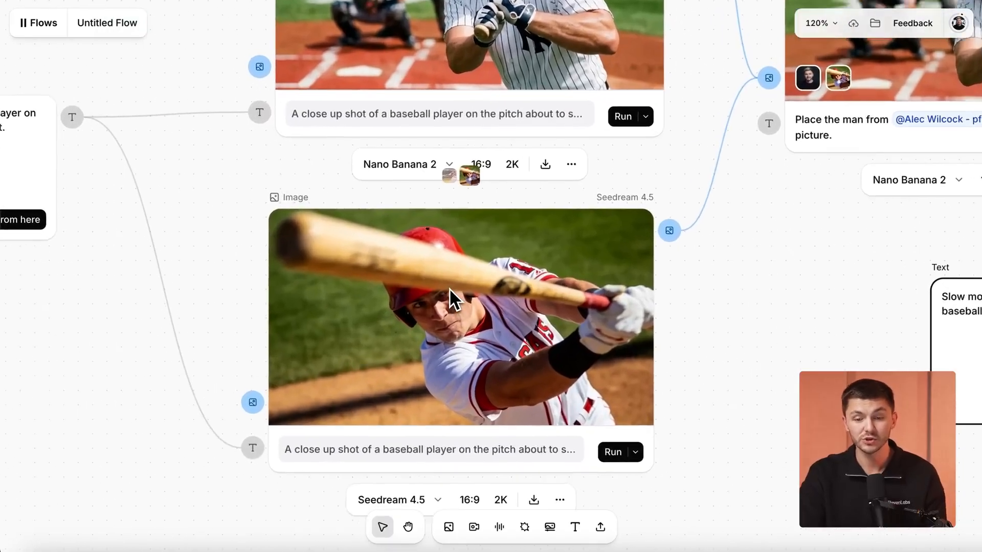
pyautogui.click(636, 453)
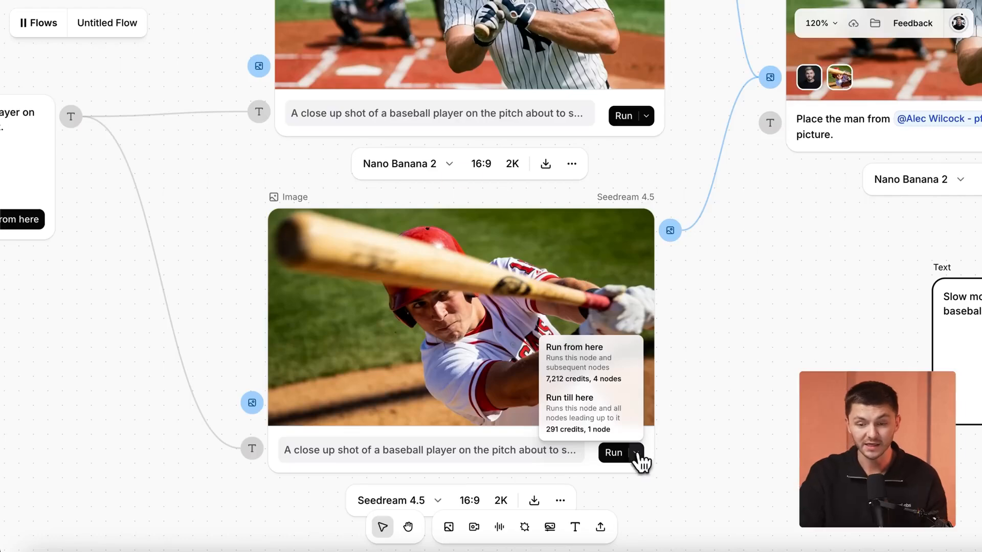
pyautogui.click(584, 371)
pyautogui.hscroll(1, 543, 354)
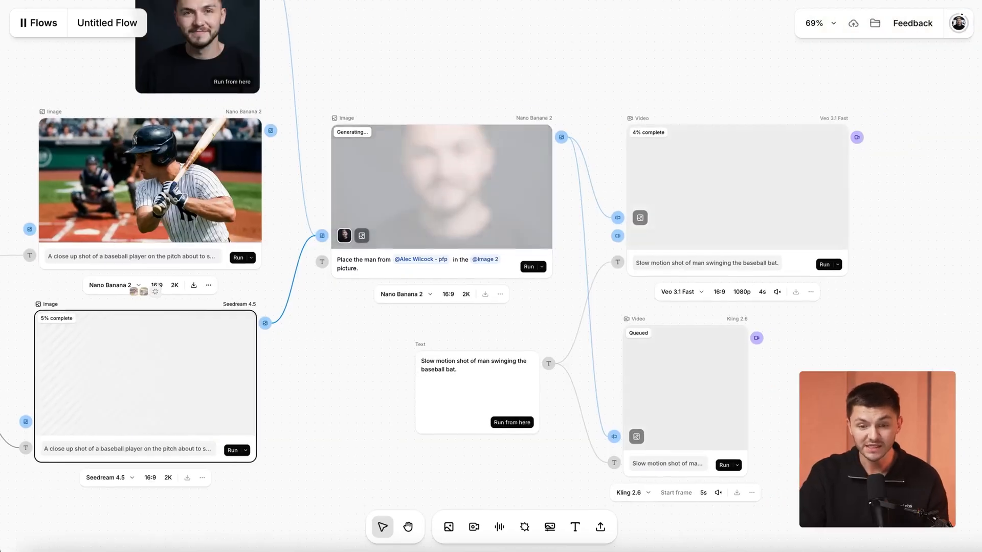
pyautogui.scroll(-2, 543, 354)
pyautogui.hscroll(1, 542, 353)
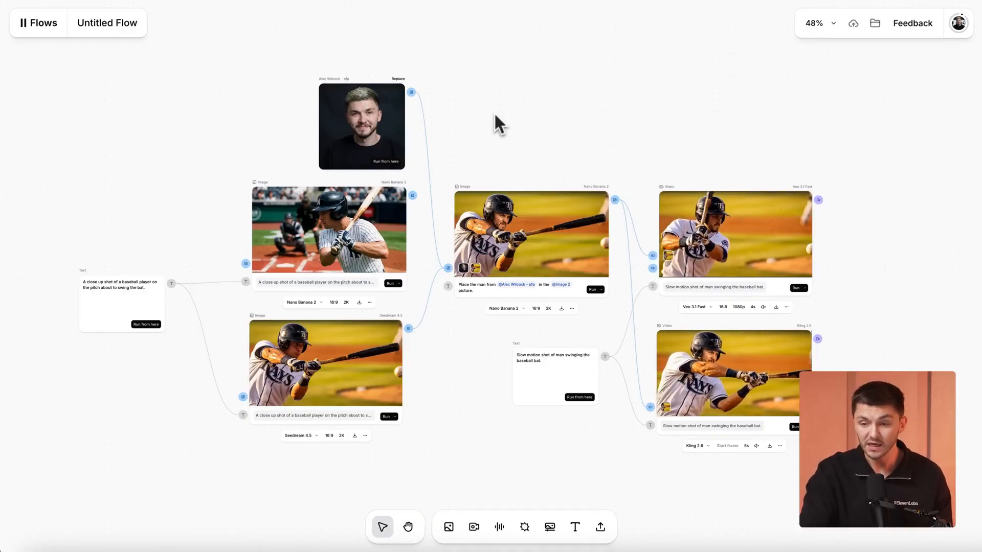
# Compare the Veo 3.1 Fast and Kling 2.6 swing videos and browse the Kling node's earlier generations.
pyautogui.scroll(5, 837, 318)
pyautogui.hscroll(2, 837, 318)
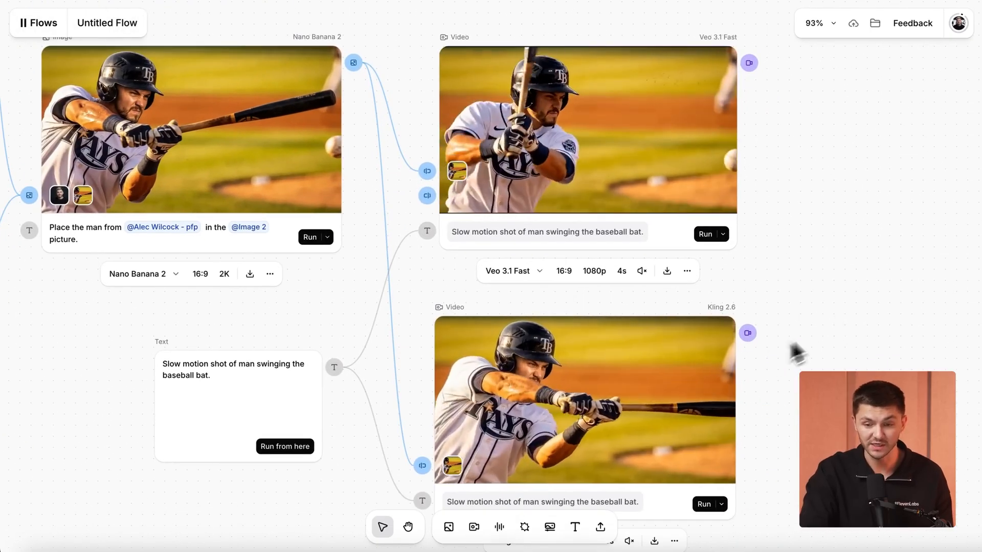
pyautogui.scroll(-1, 666, 391)
pyautogui.hscroll(-1, 667, 391)
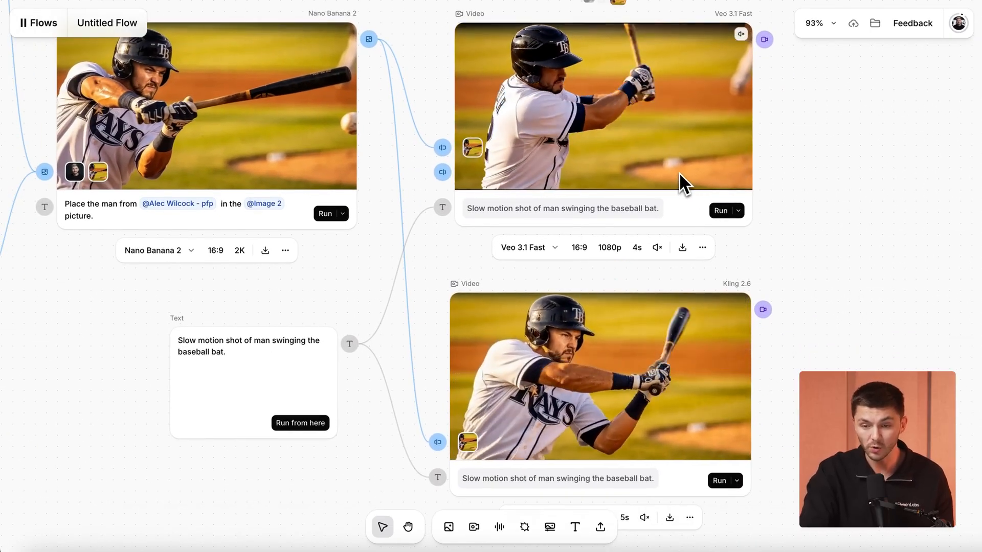
pyautogui.scroll(4, 603, 318)
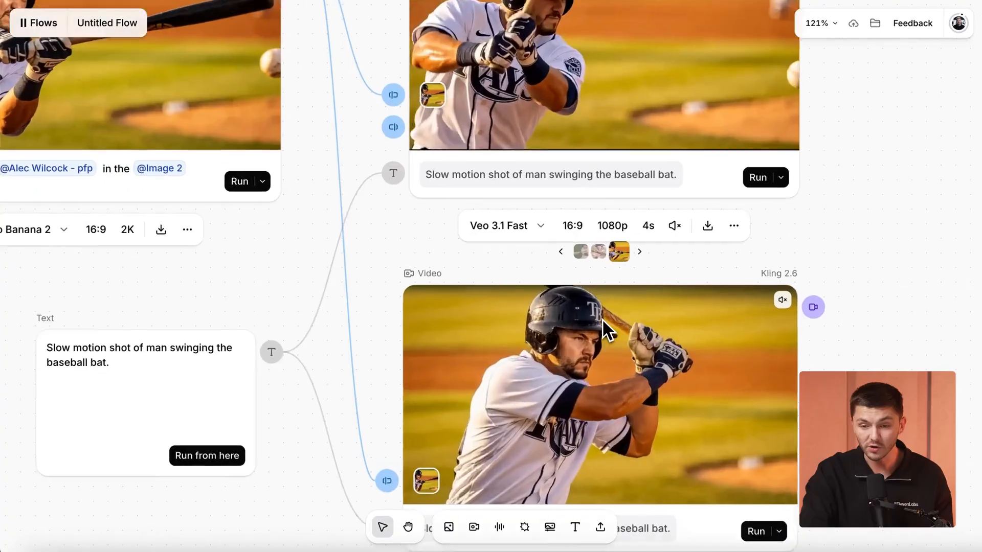
pyautogui.click(558, 243)
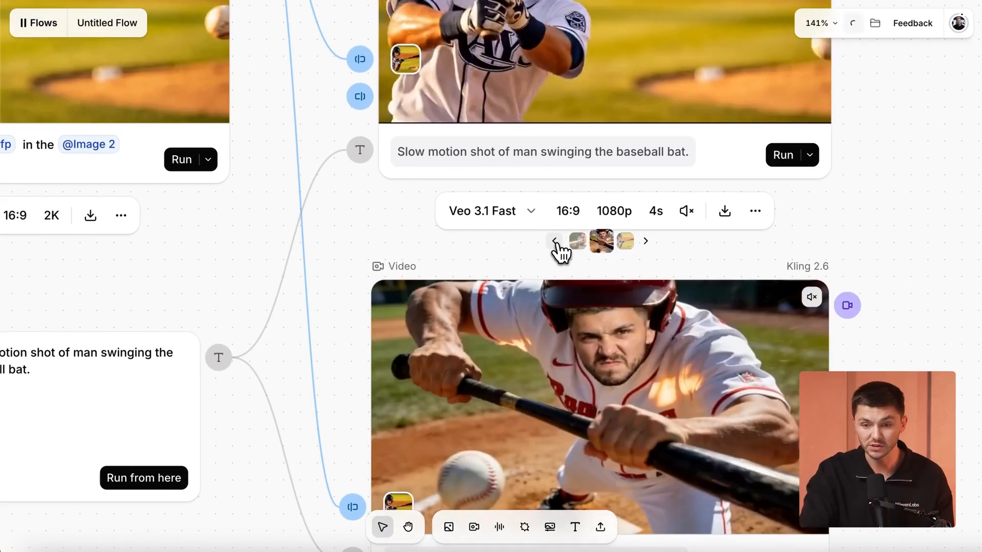
pyautogui.click(557, 243)
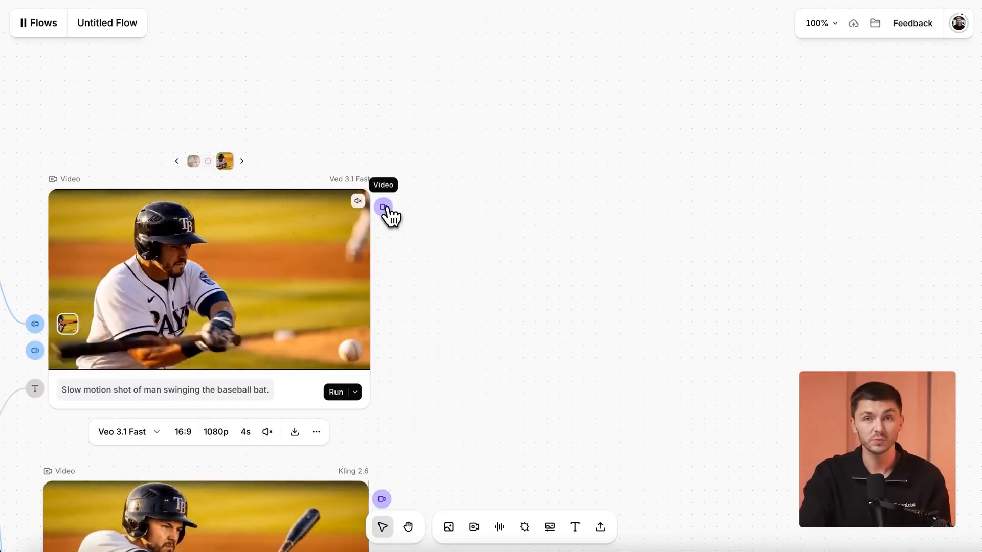
# Add a Mix with audio composition node fed by the Veo 3.1 Fast video, to its right.
pyautogui.moveTo(389, 212); pyautogui.dragTo(665, 229)
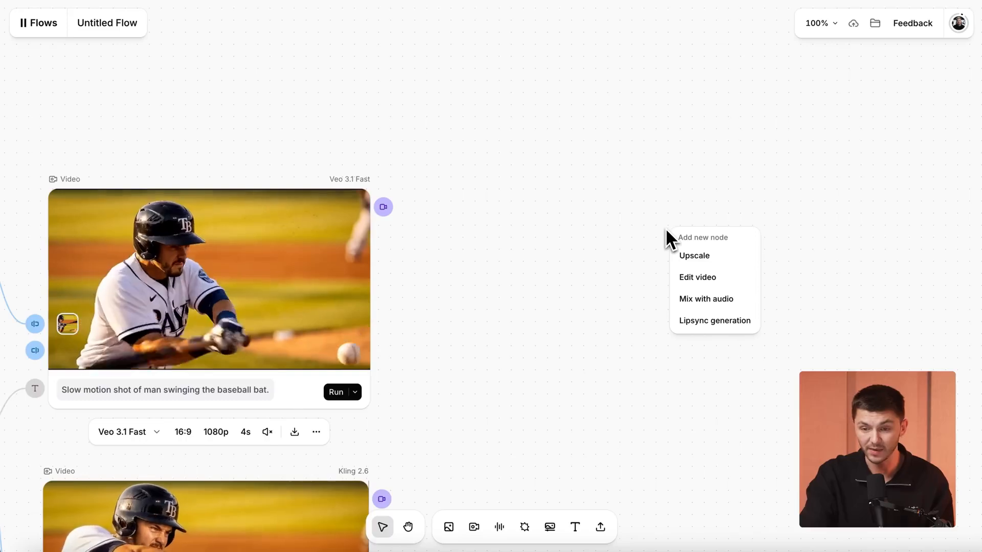
pyautogui.click(706, 299)
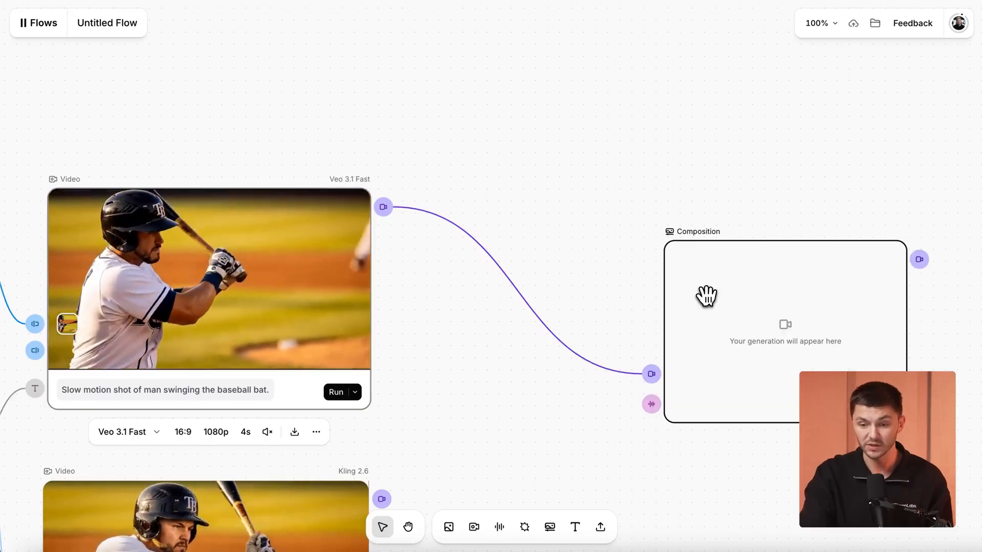
# Add a Sound Effects node feeding the composition's audio input, prompt it with "baseball hitting bat", and place it beside the Veo 3.1 Fast video.
pyautogui.moveTo(719, 295); pyautogui.dragTo(719, 182)
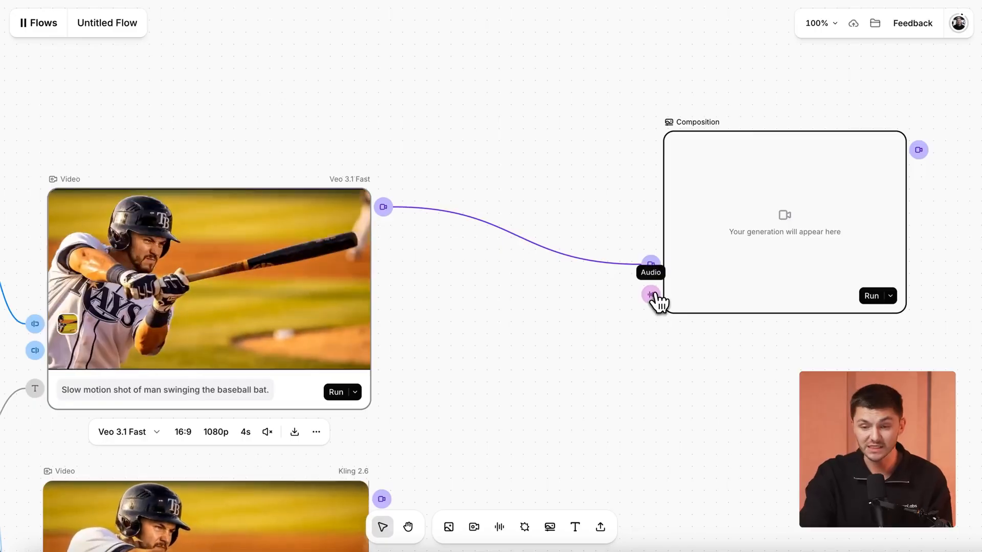
pyautogui.moveTo(584, 315); pyautogui.dragTo(558, 327)
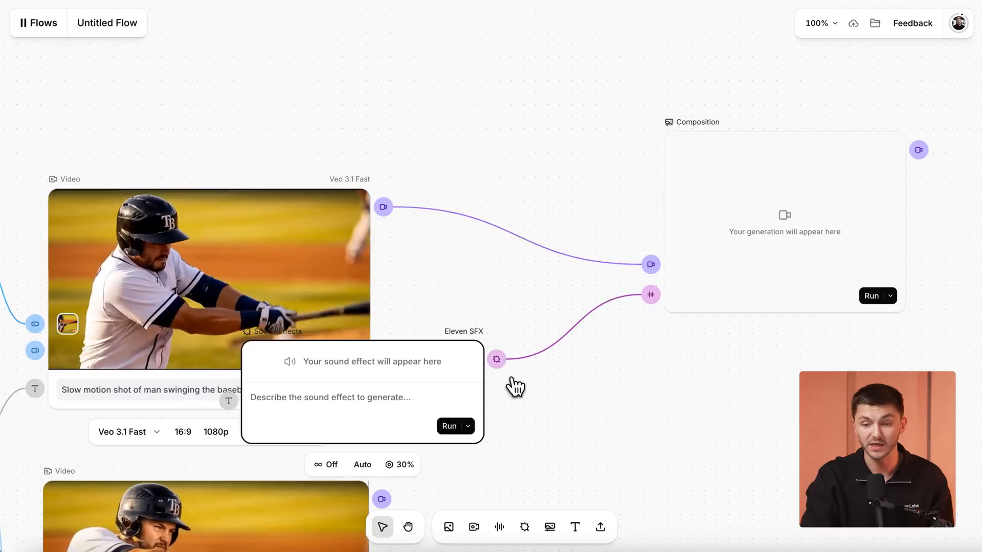
pyautogui.moveTo(401, 344); pyautogui.dragTo(557, 321)
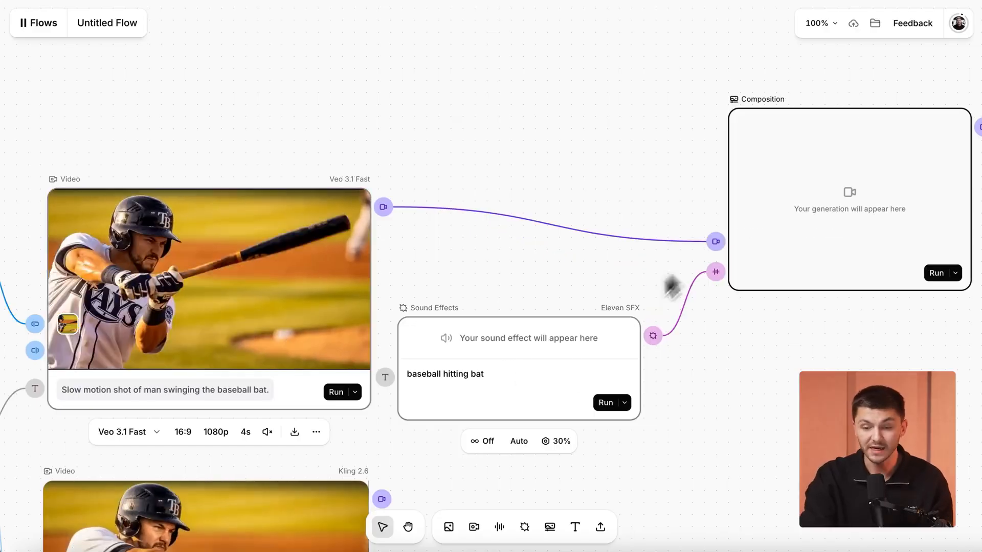
# Run the flow from the Sound Effects node so that it and the composition are generated.
pyautogui.click(625, 403)
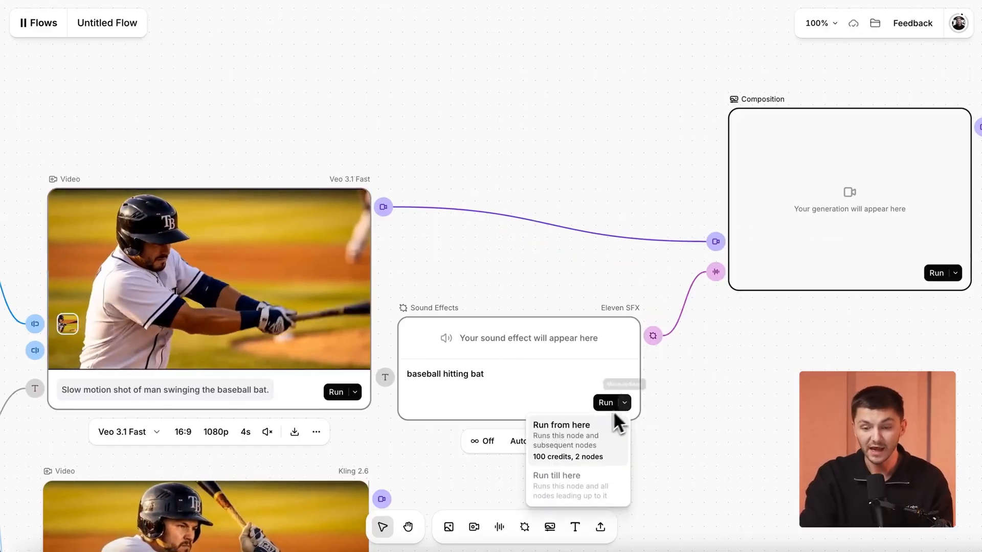
pyautogui.click(582, 431)
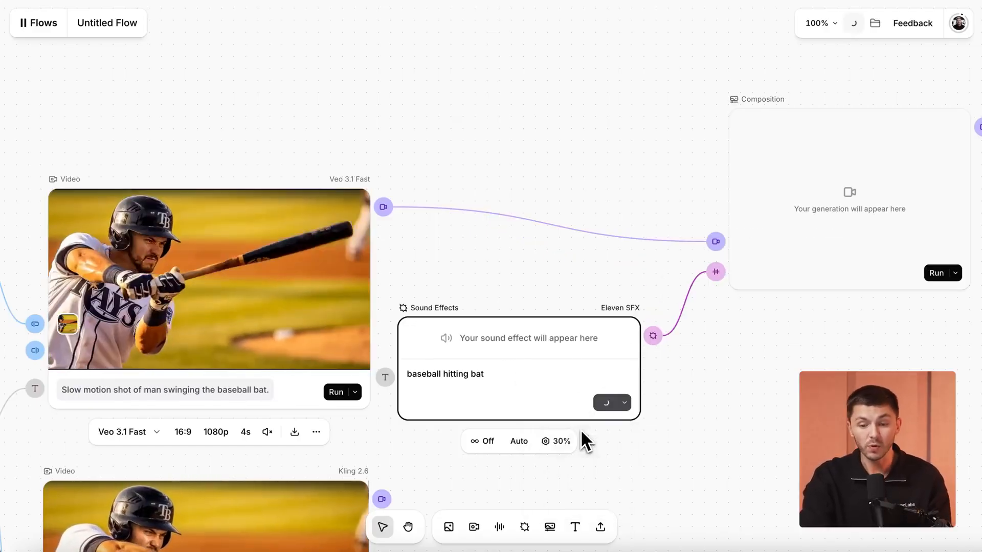
pyautogui.hscroll(5, 489, 368)
pyautogui.scroll(3, 489, 368)
pyautogui.hscroll(4, 511, 358)
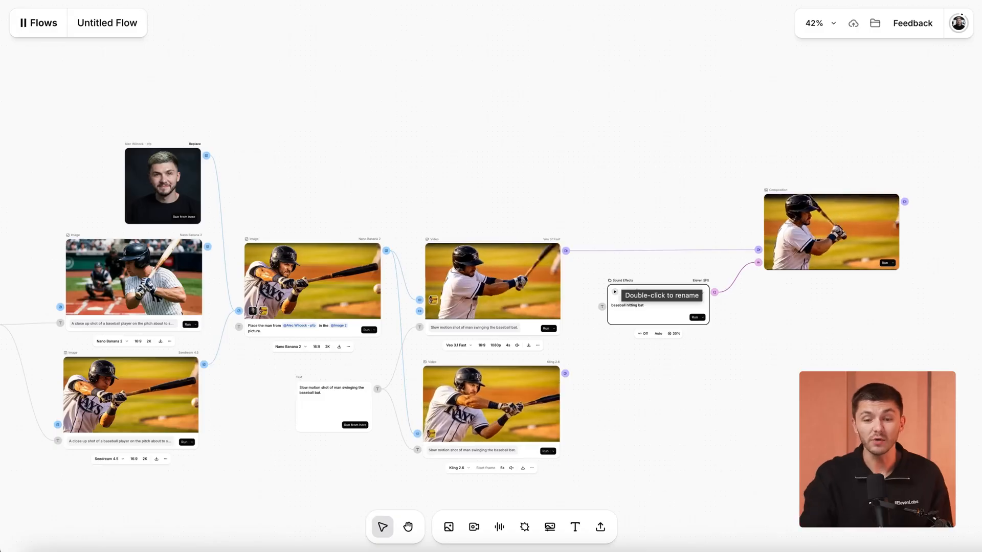
# Examine the overall structure of the larger space-banana example flow, from the moon images at its start down through its rows of image and video nodes.
pyautogui.scroll(-5, 624, 287)
pyautogui.scroll(-3, 677, 355)
pyautogui.hscroll(3, 676, 355)
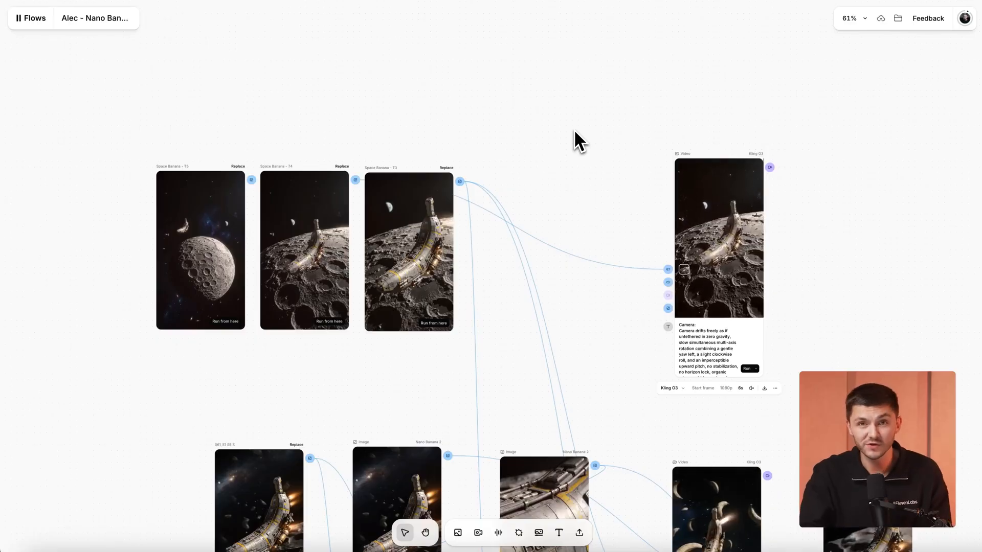
pyautogui.scroll(-5, 574, 130)
pyautogui.scroll(-4, 573, 130)
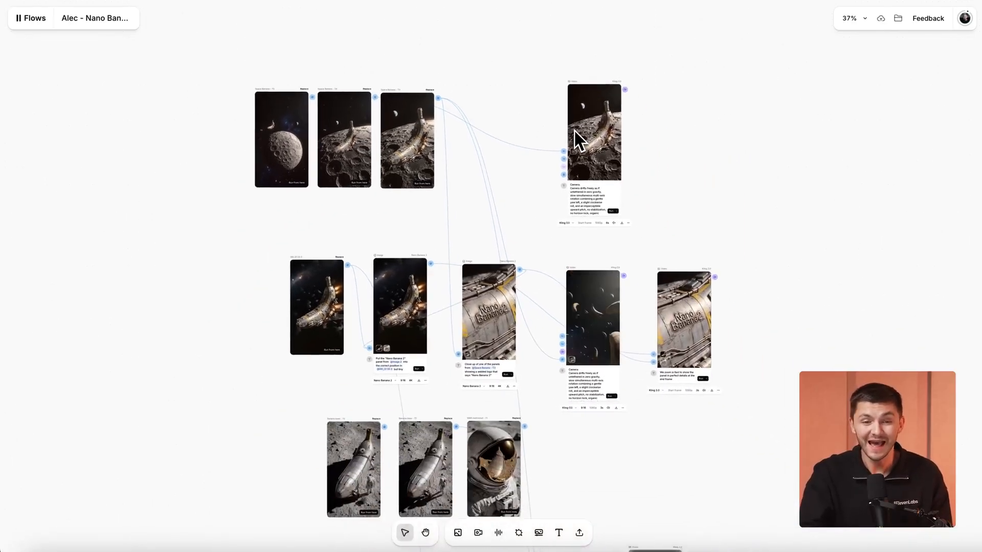
pyautogui.scroll(-4, 654, 176)
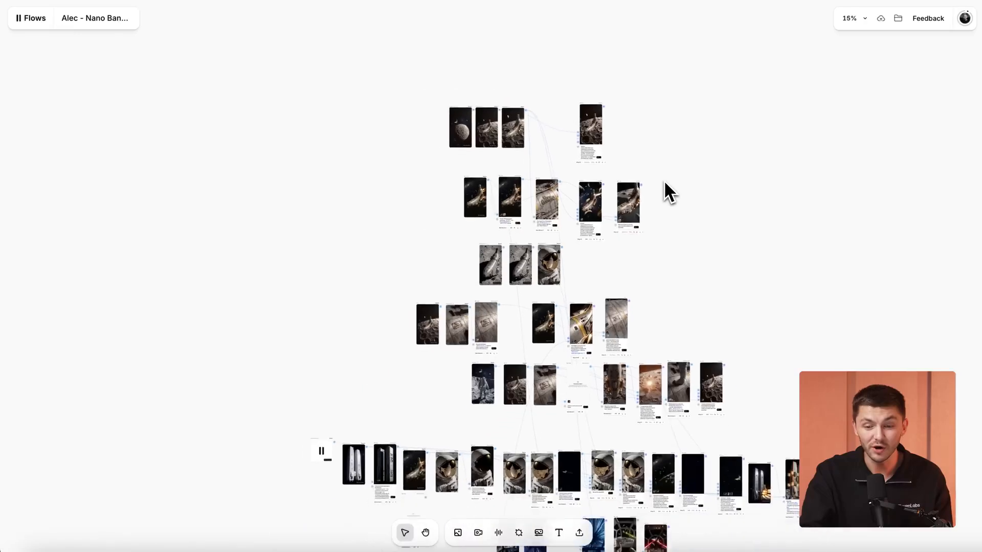
pyautogui.scroll(-1, 721, 221)
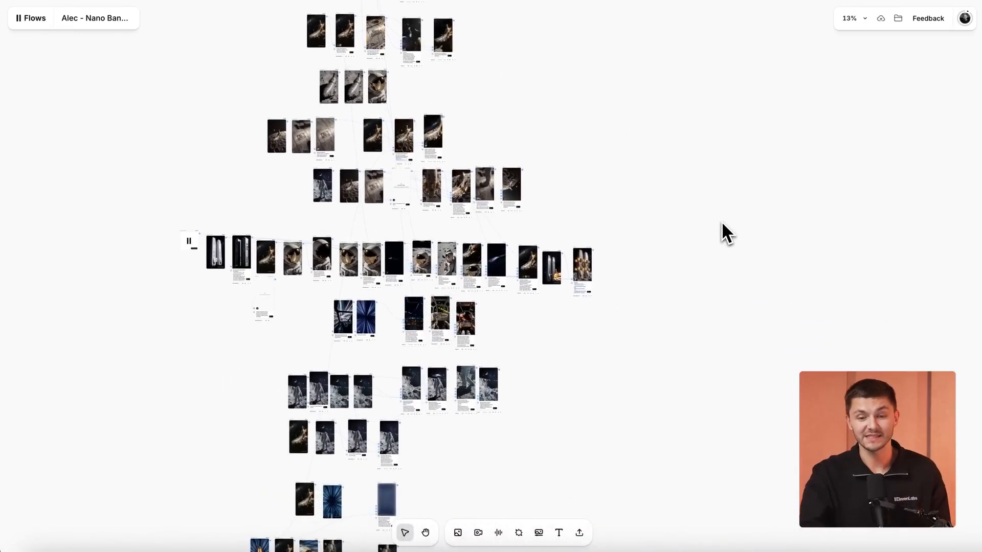